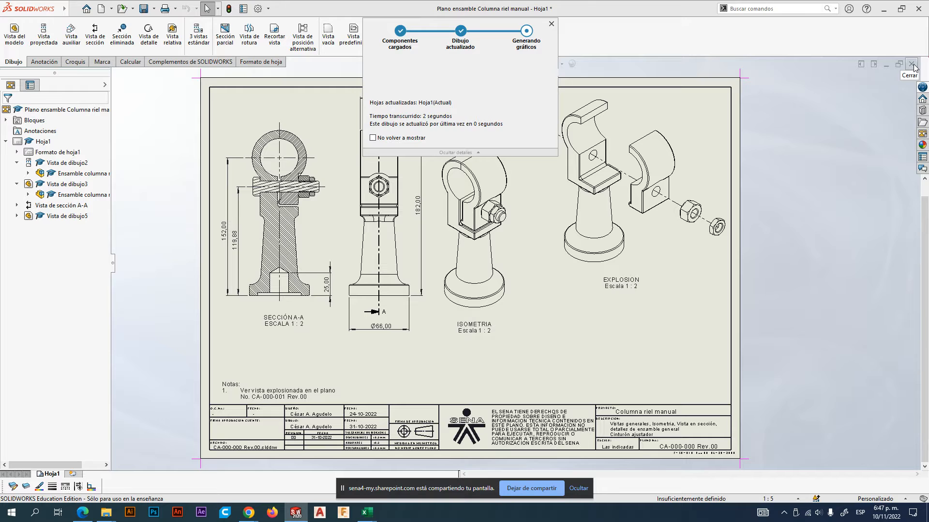
- Close the Columna riel manual assembly drawing without saving the modified documents
click(913, 66)
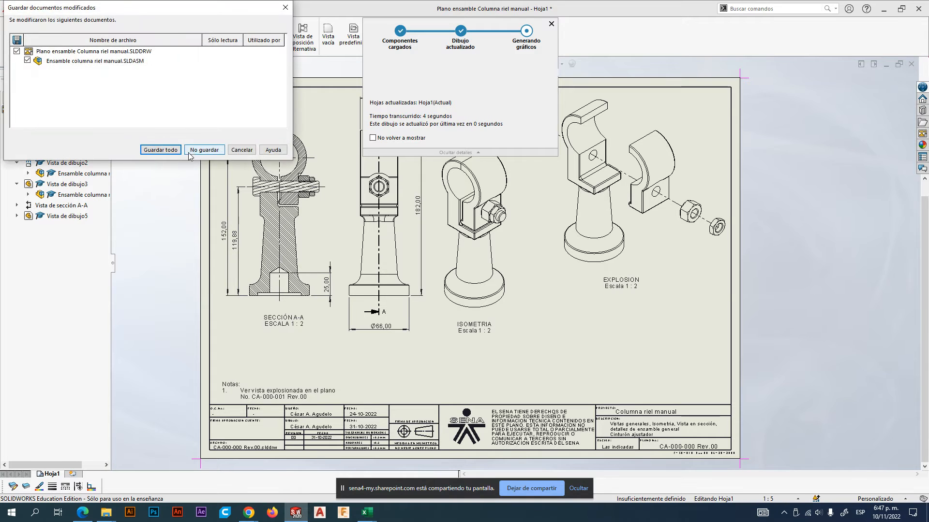
click(193, 155)
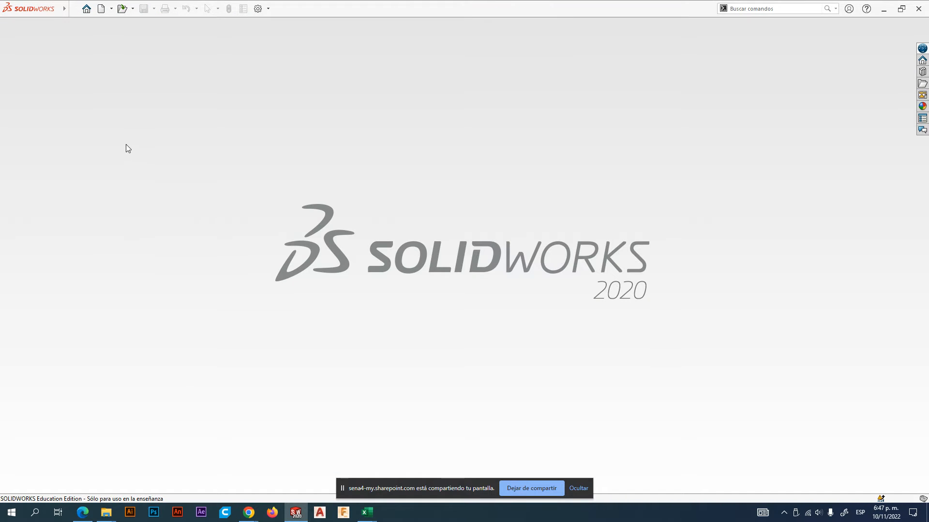
click(101, 8)
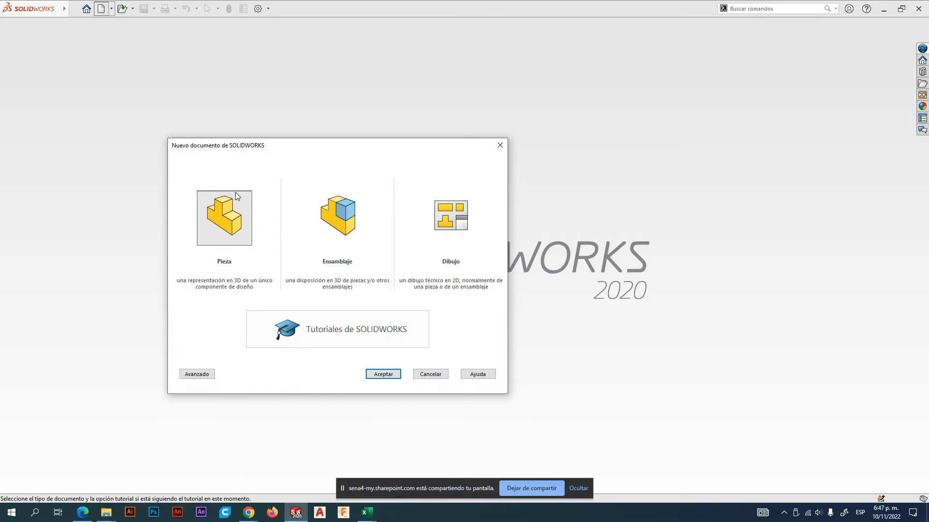
click(220, 217)
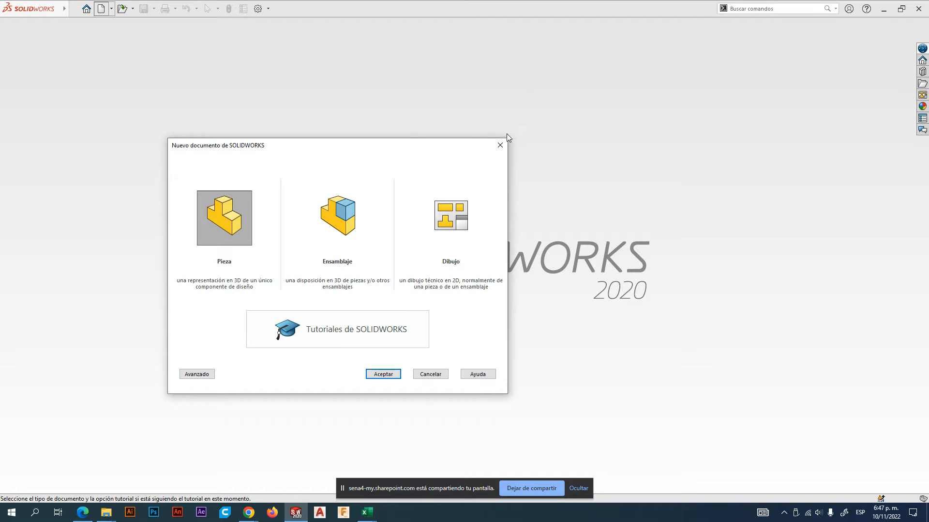
click(501, 147)
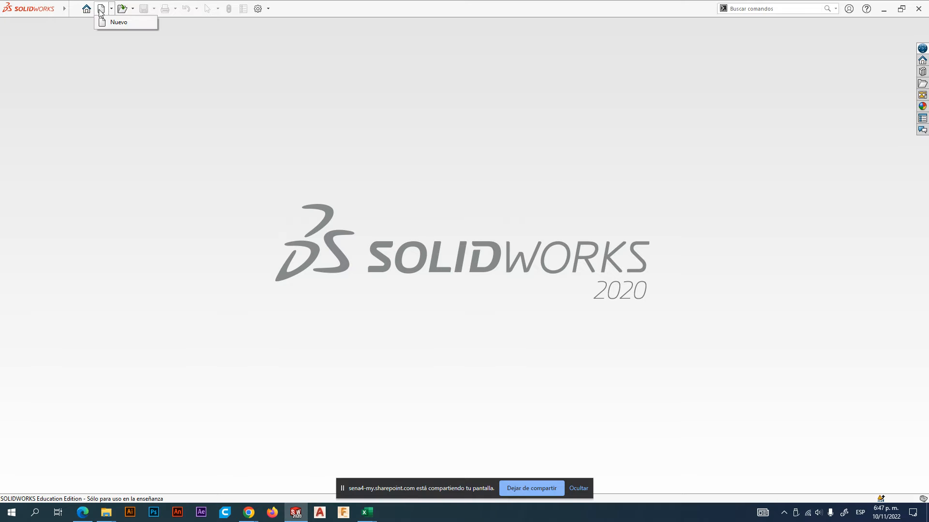
- Create a new part document (Pieza)
click(106, 22)
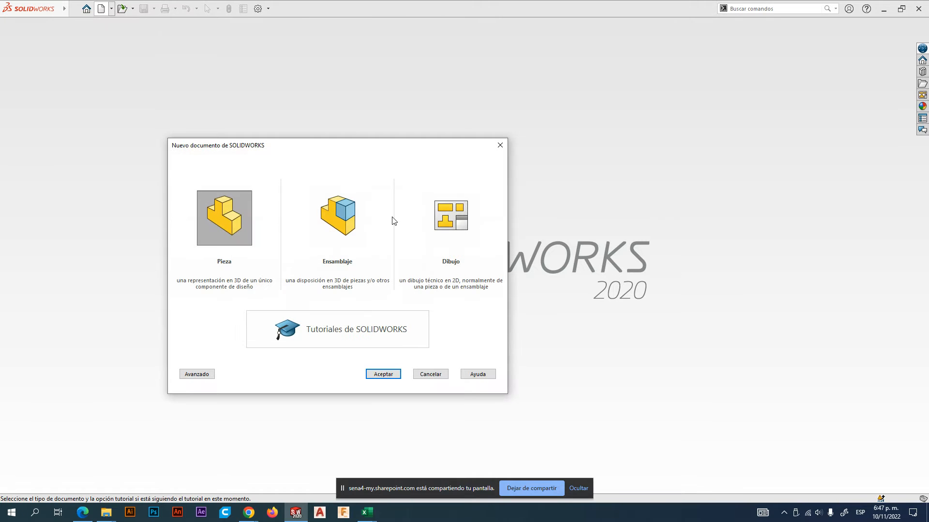
click(211, 216)
click(378, 375)
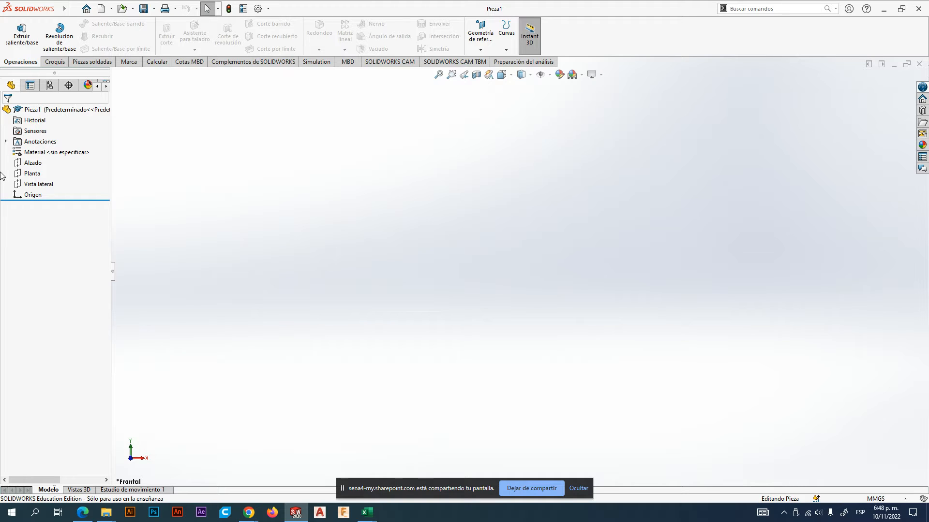
- Examine the origin and the Alzado, Planta and Vista lateral planes in the front view, then clear the selection
click(33, 196)
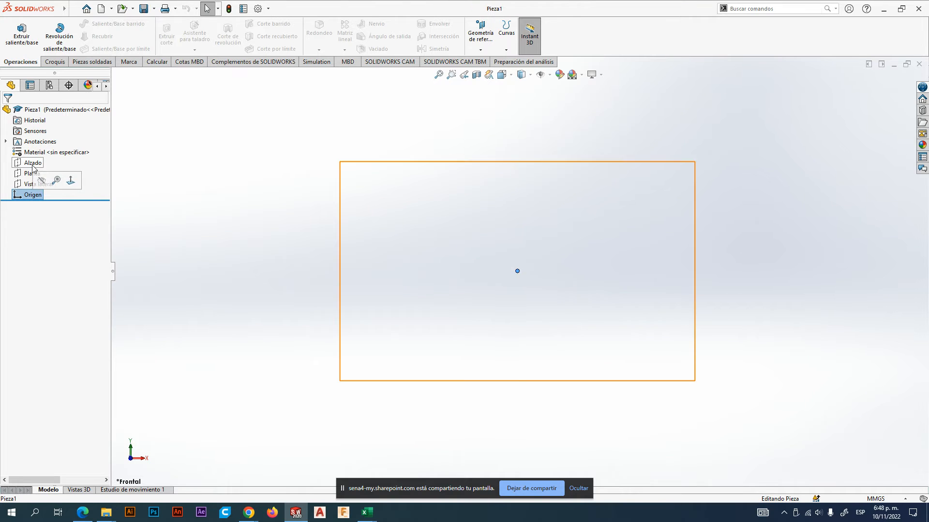
click(32, 165)
click(32, 173)
click(36, 184)
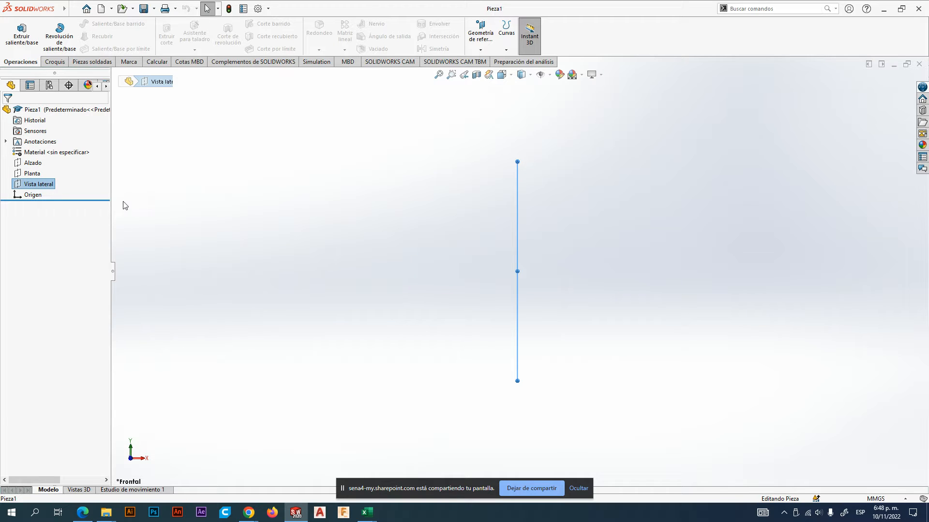
click(262, 176)
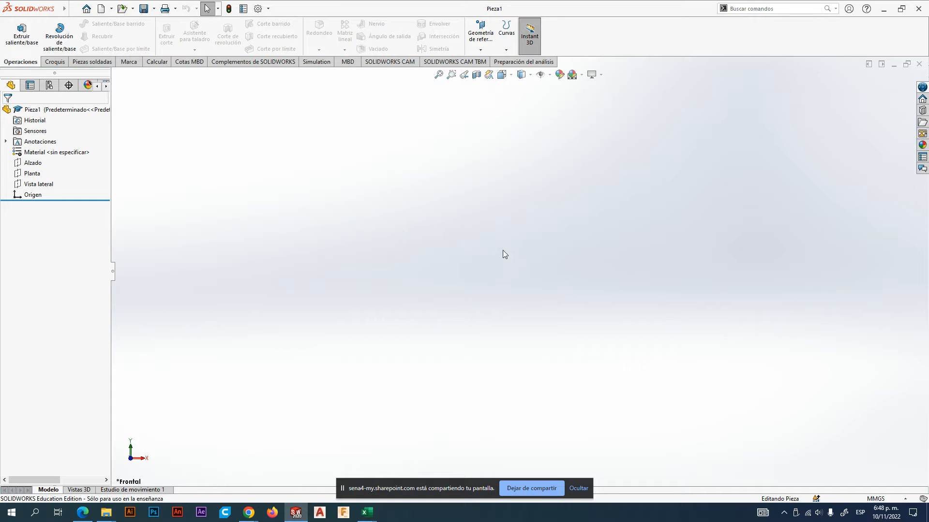
- Examine how the Alzado, Planta and Vista lateral planes lie in space from a tilted view
middle_drag(523, 239, 478, 297)
mouse_move(274, 281)
middle_down()
mouse_move(282, 284)
mouse_move(241, 298)
mouse_move(263, 292)
mouse_move(262, 281)
middle_up()
click(34, 163)
click(39, 175)
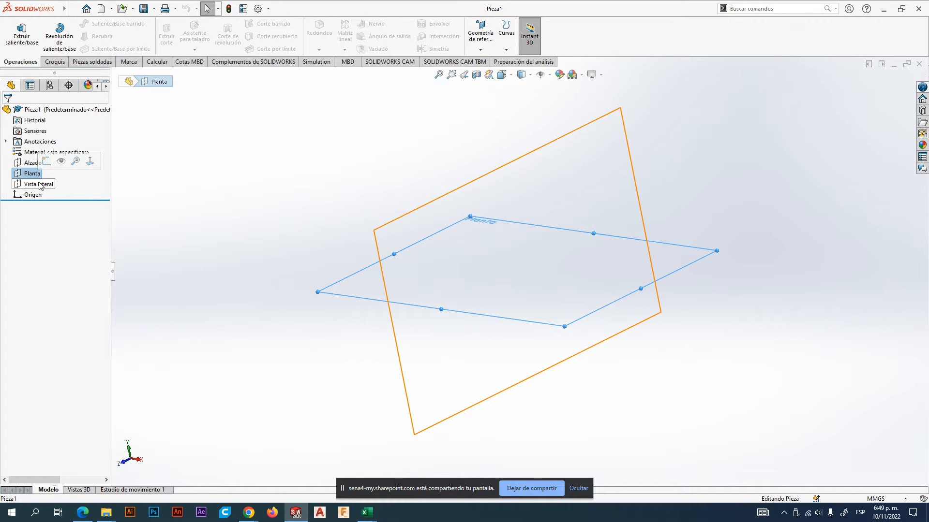
click(39, 186)
click(39, 184)
click(32, 174)
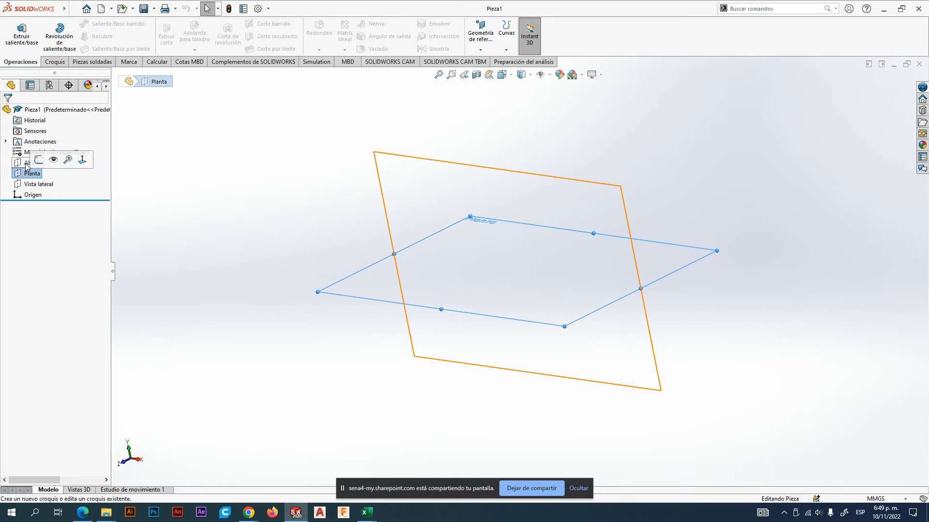
click(27, 164)
click(285, 147)
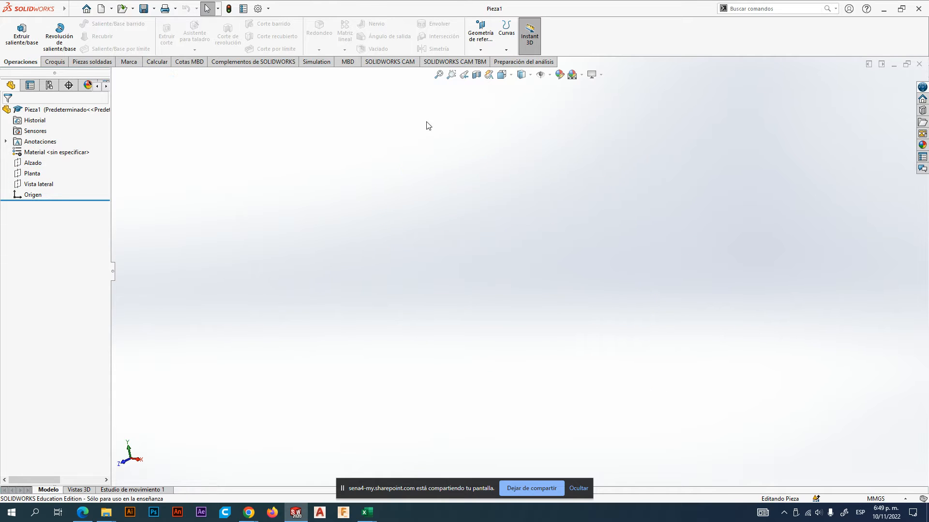
- Review the available standard view orientations, including the isometric, dimetric and trimetric options
click(530, 75)
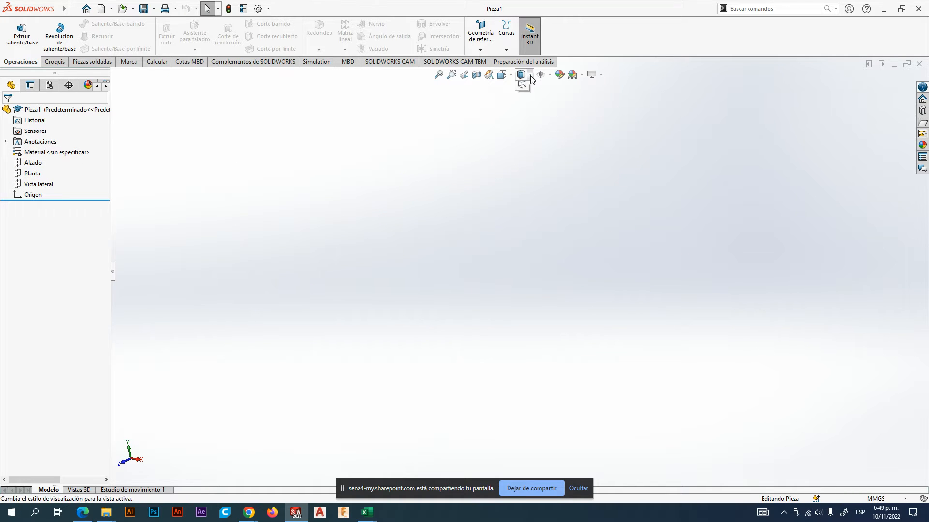
click(502, 75)
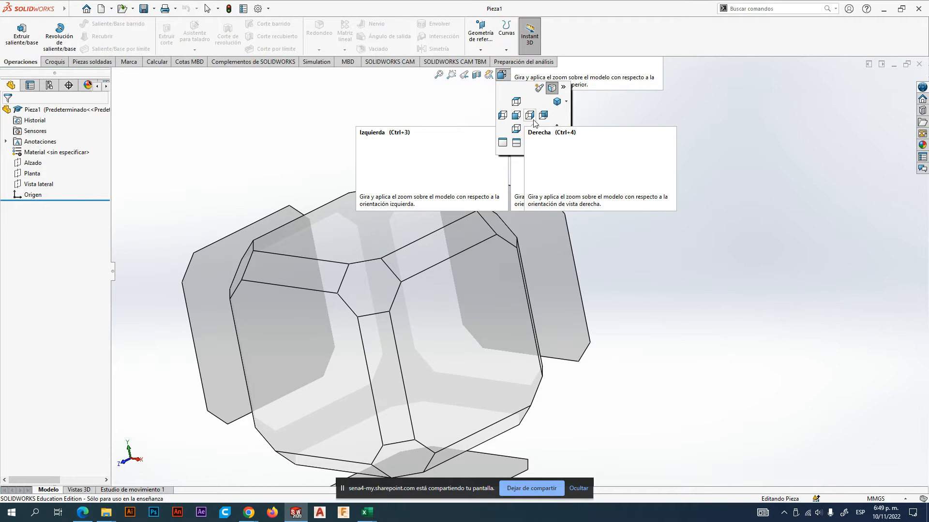
click(566, 103)
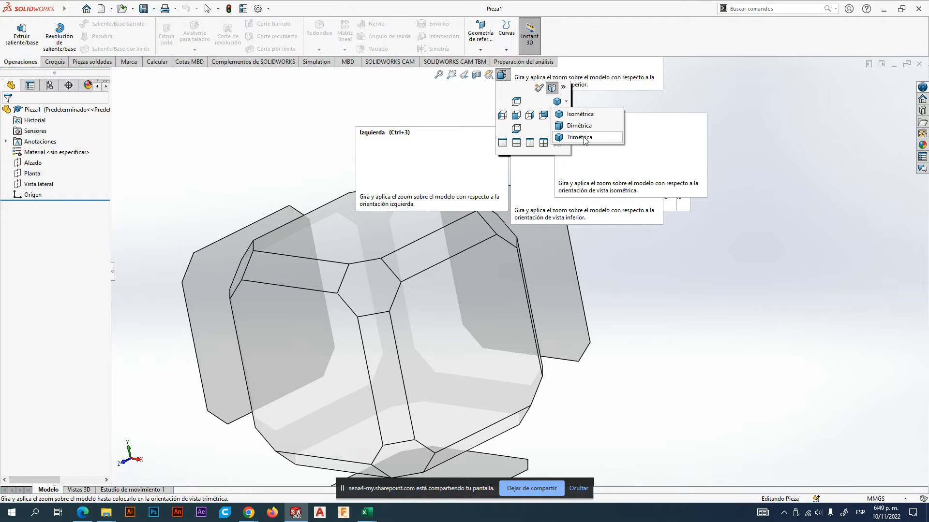
click(529, 98)
click(520, 78)
click(521, 82)
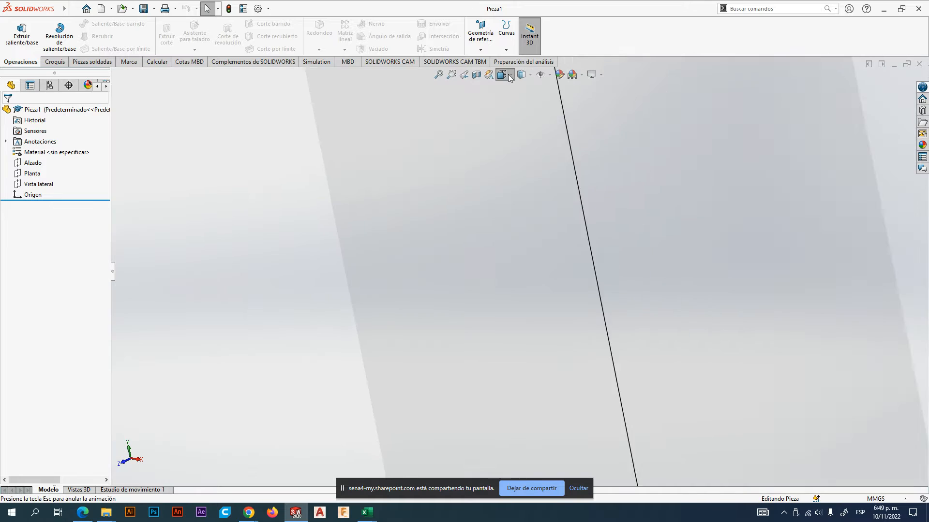
click(501, 74)
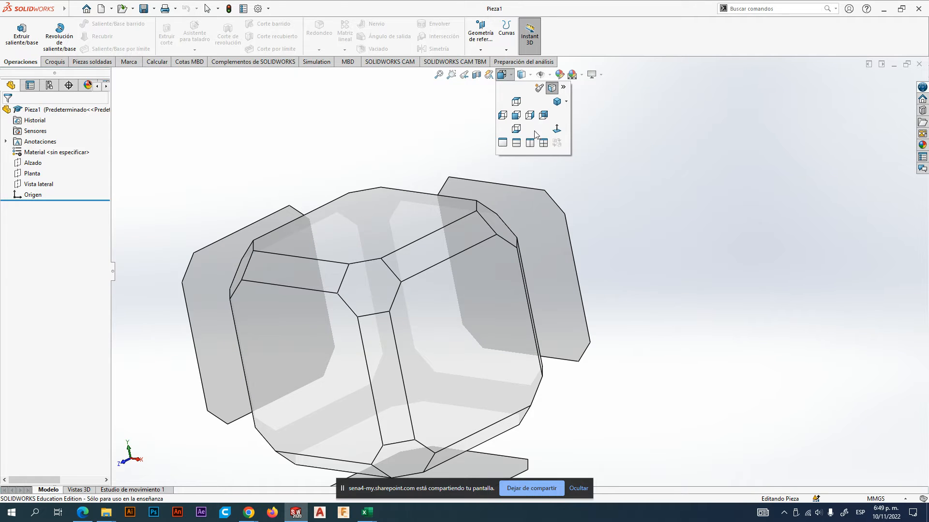
click(617, 112)
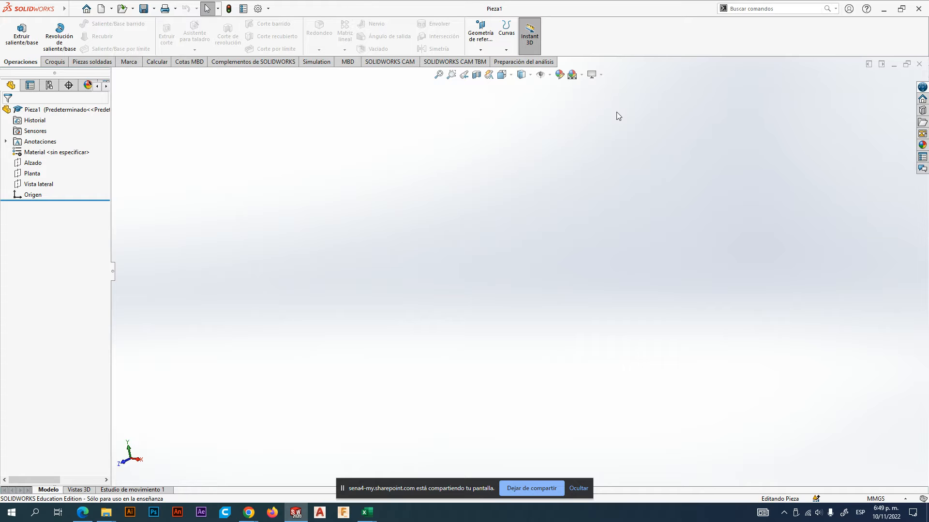
- Use the Orientation dialog to show the isometric and top views, and finish in the isometric view
key(space)
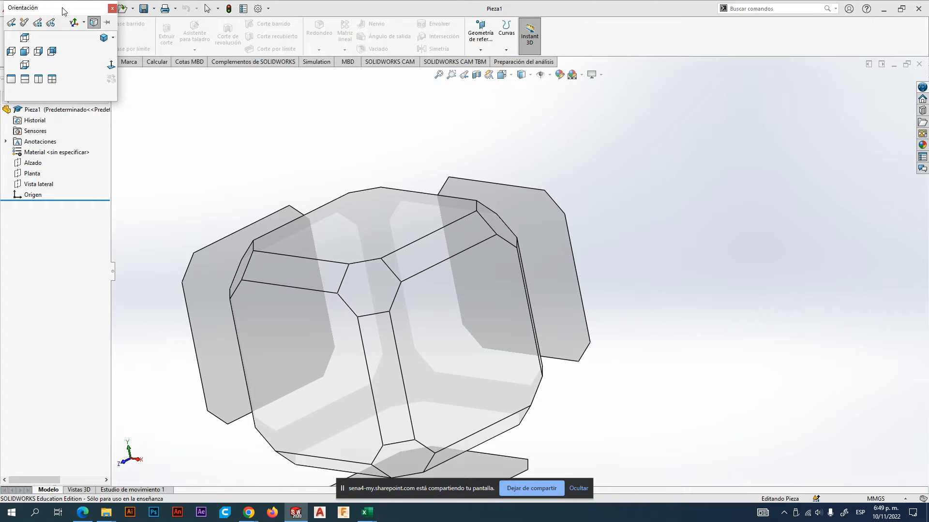
drag(63, 9, 294, 84)
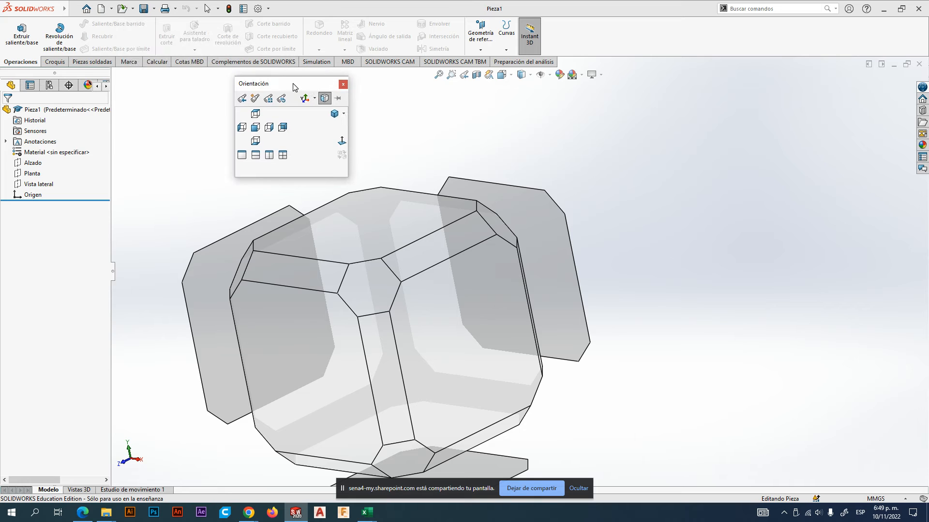
click(335, 115)
key(space)
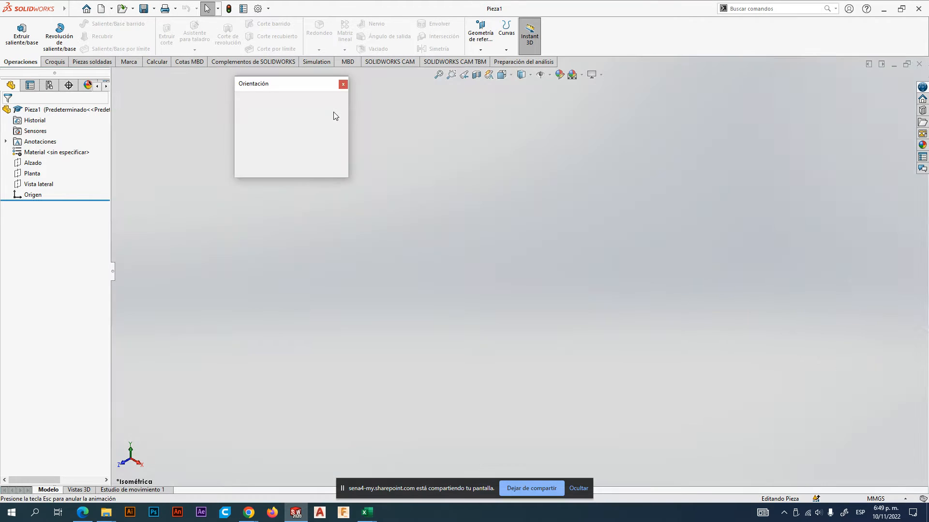
click(256, 114)
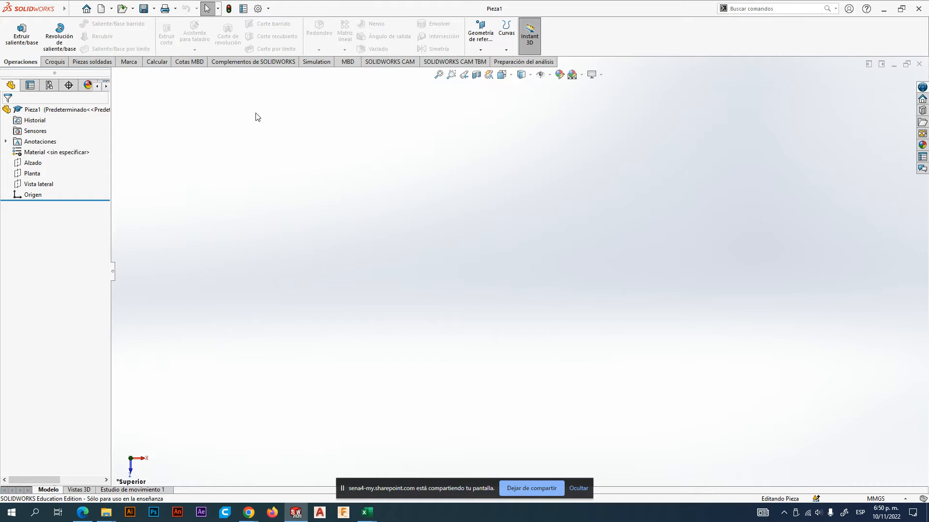
key(space)
click(336, 116)
- Compare the Alzado, Planta and Vista lateral planes in the isometric view, ending with Alzado selected
click(31, 163)
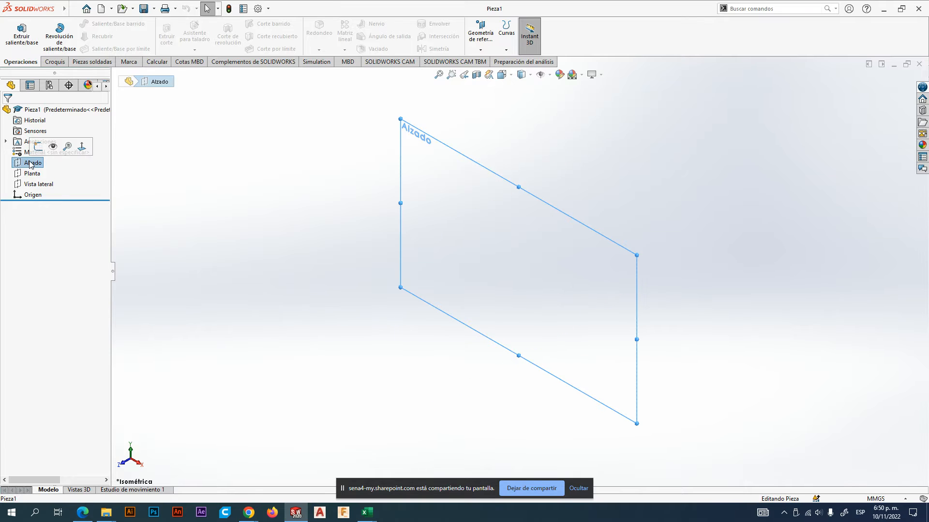
click(31, 173)
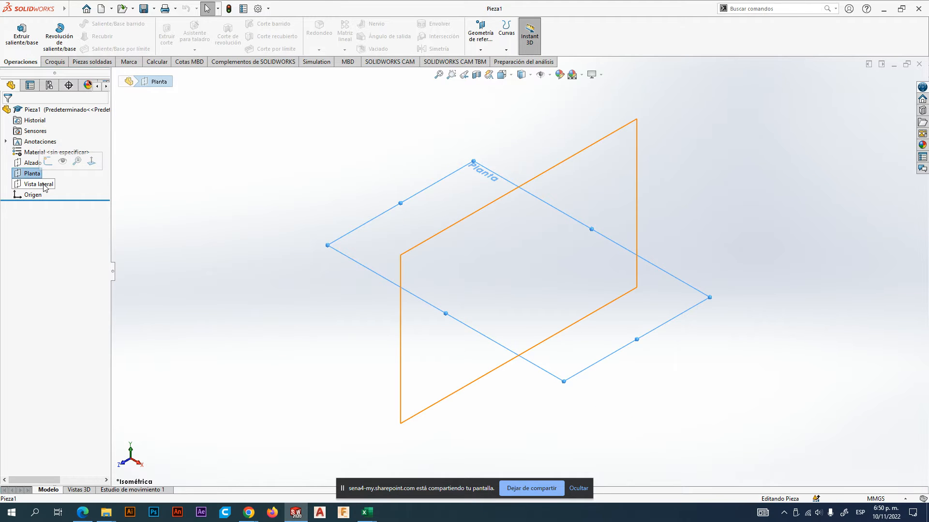
click(41, 184)
click(32, 173)
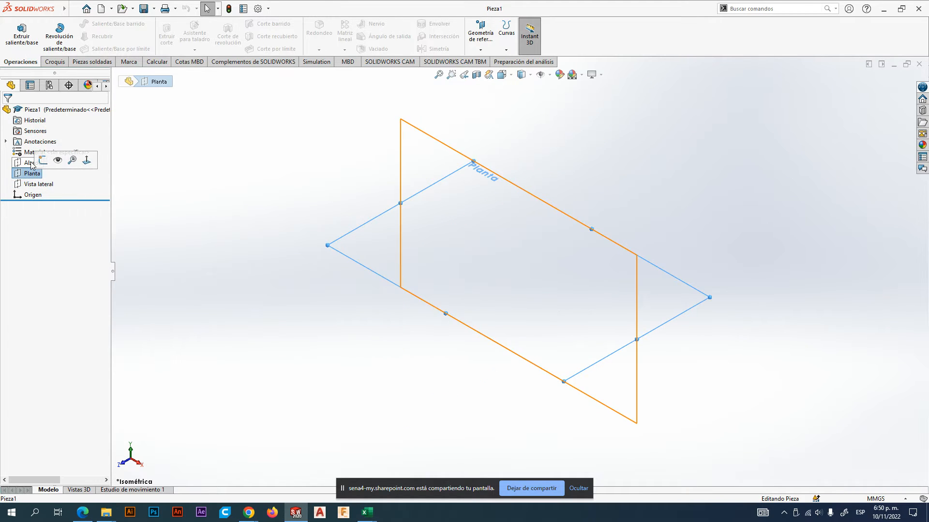
click(32, 163)
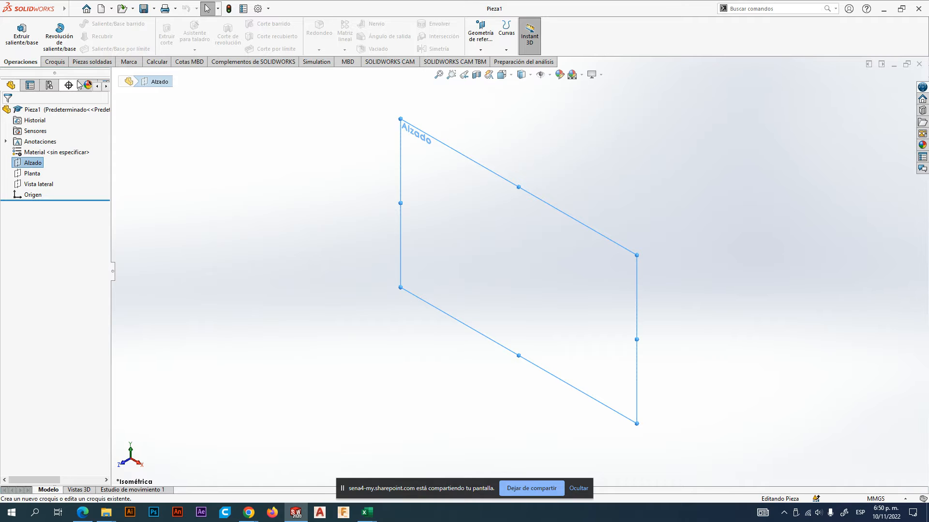
- Switch to ManualSolidworks.pdf in Microsoft Edge, dismiss the page-restore notice and go back to the Contenido page
key(alt+Tab)
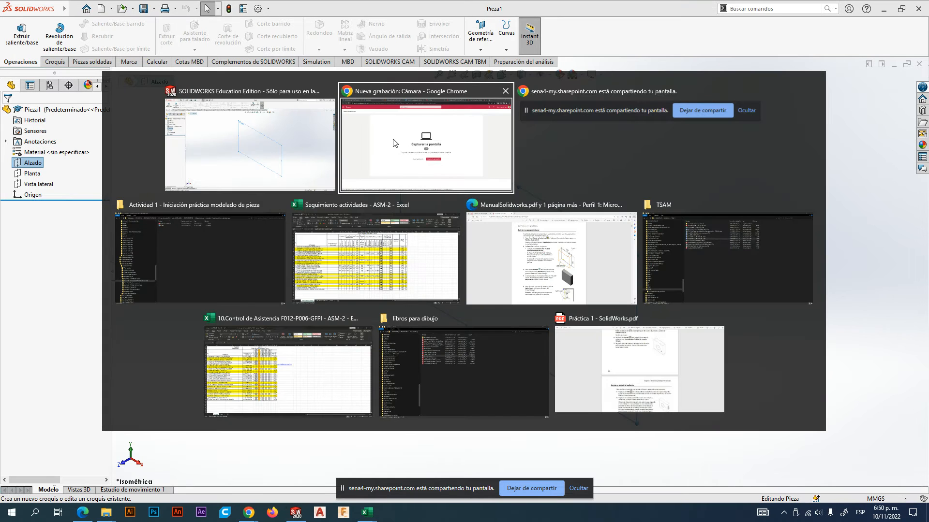
click(539, 270)
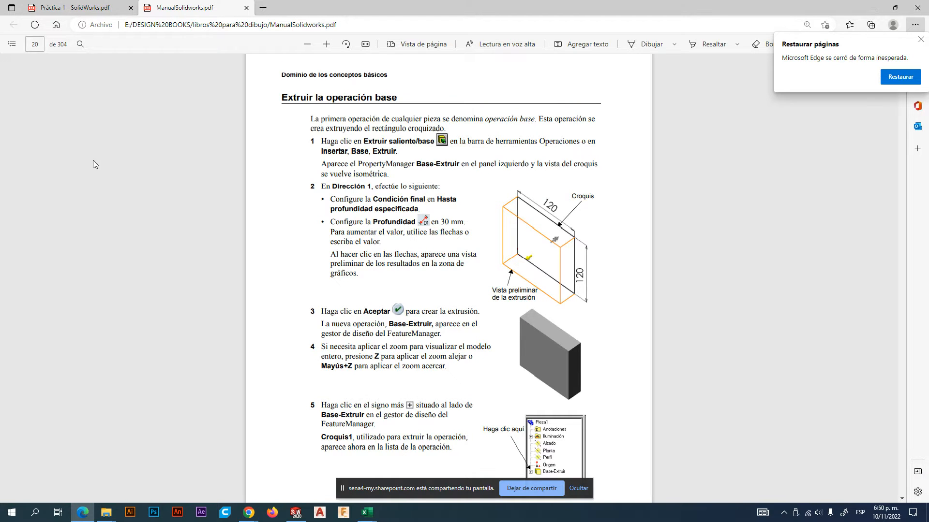
scroll(539, 270, up, 4)
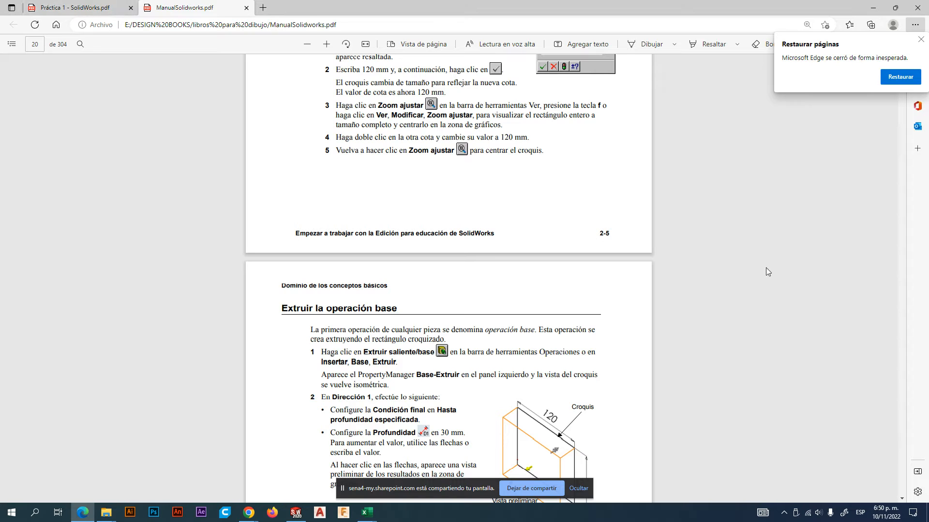
click(920, 40)
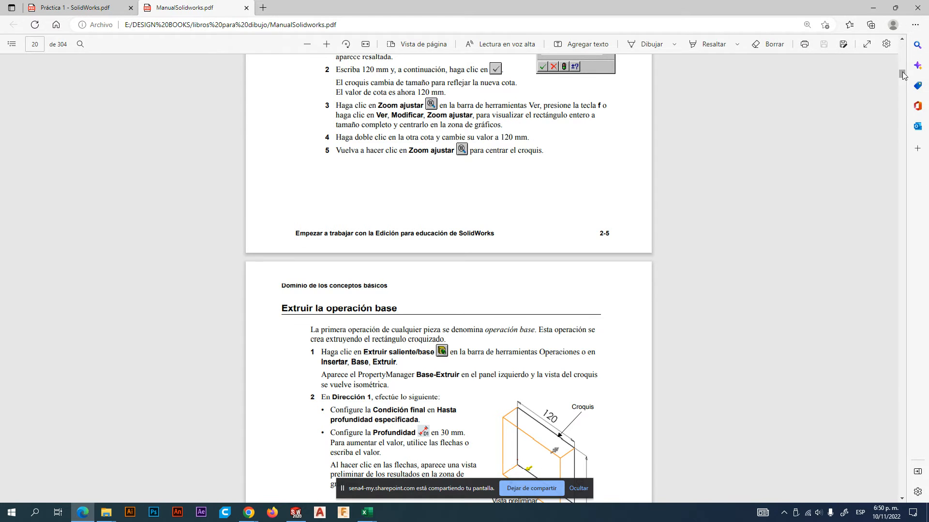
drag(902, 72, 903, 48)
scroll(597, 241, up, 13)
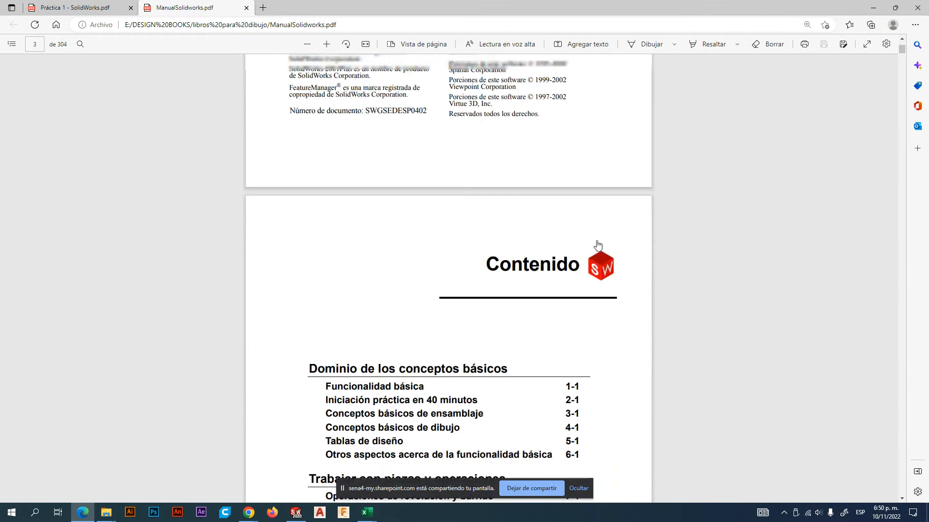
- Find the dimensioned profile sketch on the Dominio de los conceptos básicos page and enlarge it for reading
scroll(598, 245, down, 20)
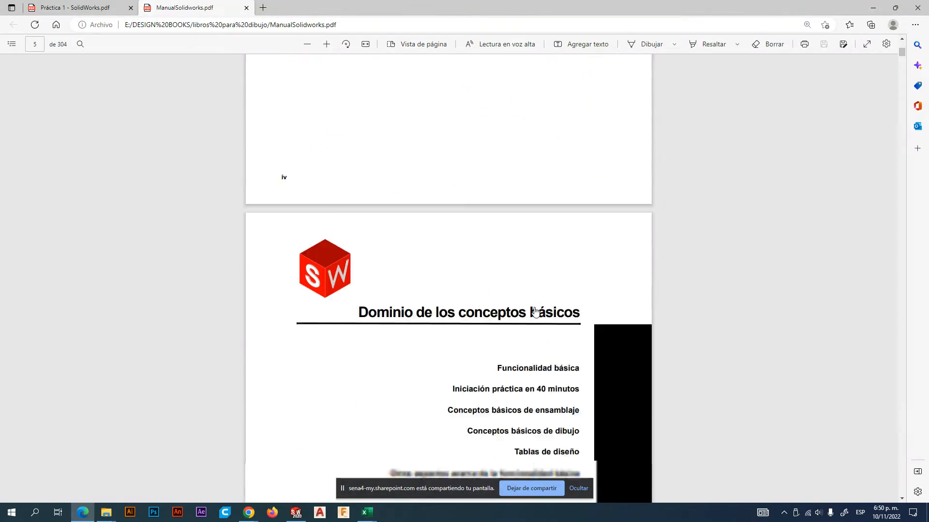
scroll(535, 312, up, 3)
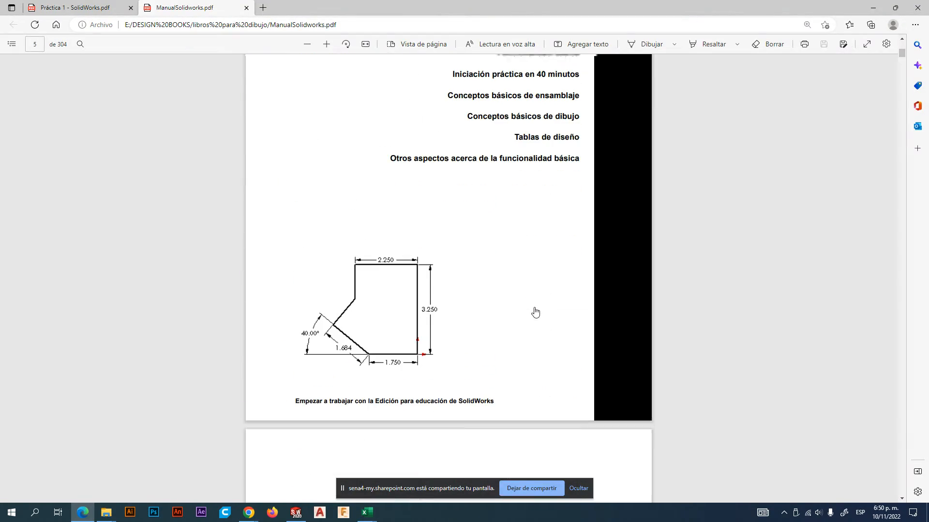
click(326, 44)
scroll(348, 303, down, 5)
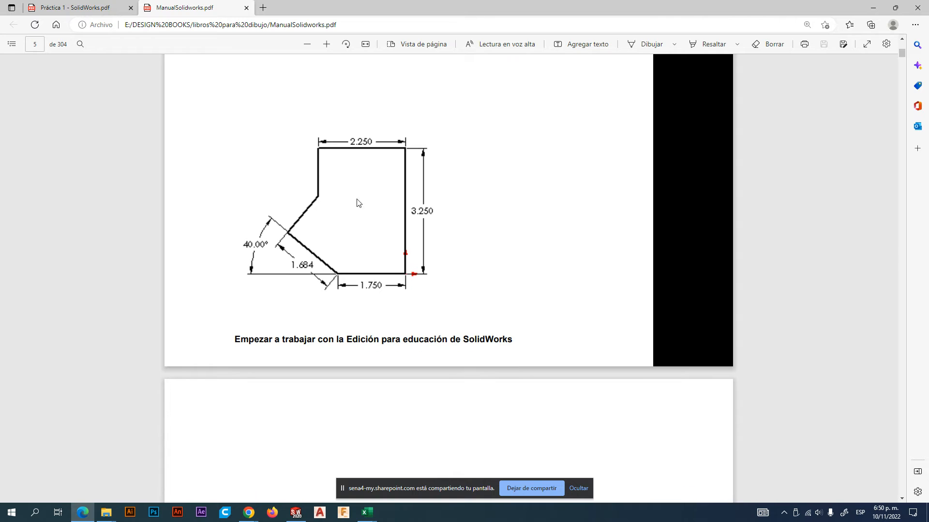
- Enlarge the dimensioned profile drawing in the manual once more, and return to the open part in SolidWorks
click(326, 44)
scroll(346, 247, up, 1)
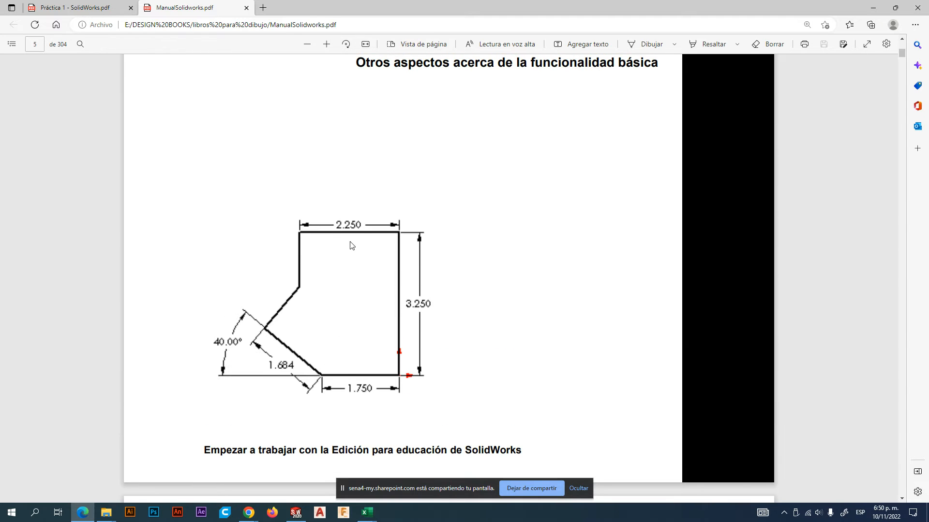
key(alt+Tab)
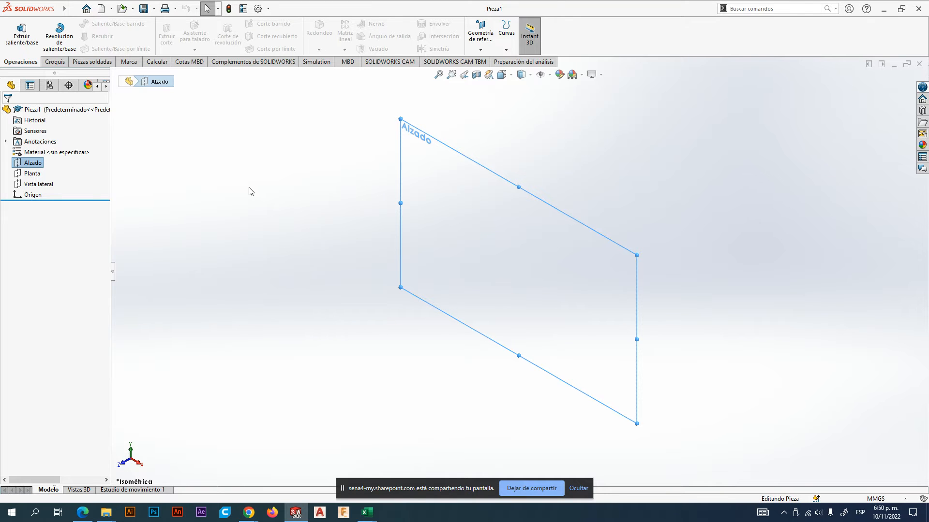
- Clear the Alzado plane selection and change the part's unit system to IPS (pulgada, libra, segundo)
click(84, 198)
click(30, 163)
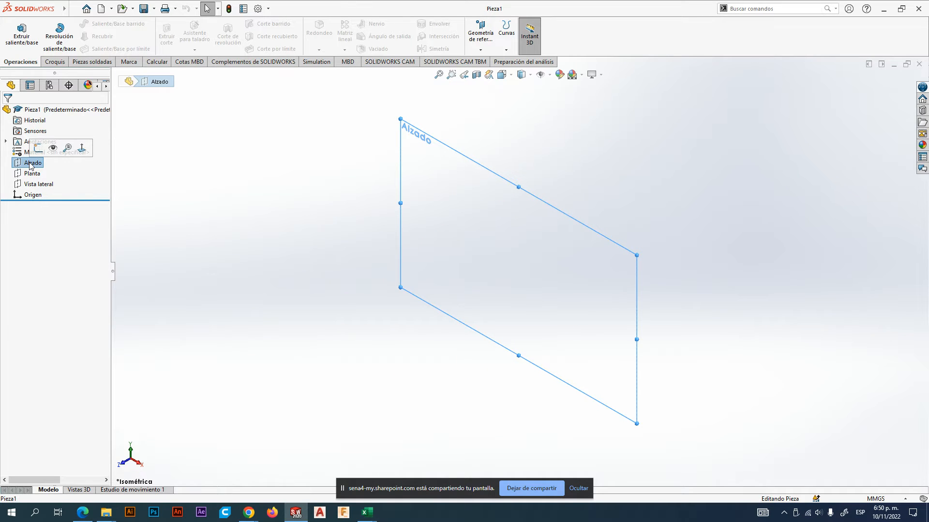
click(169, 203)
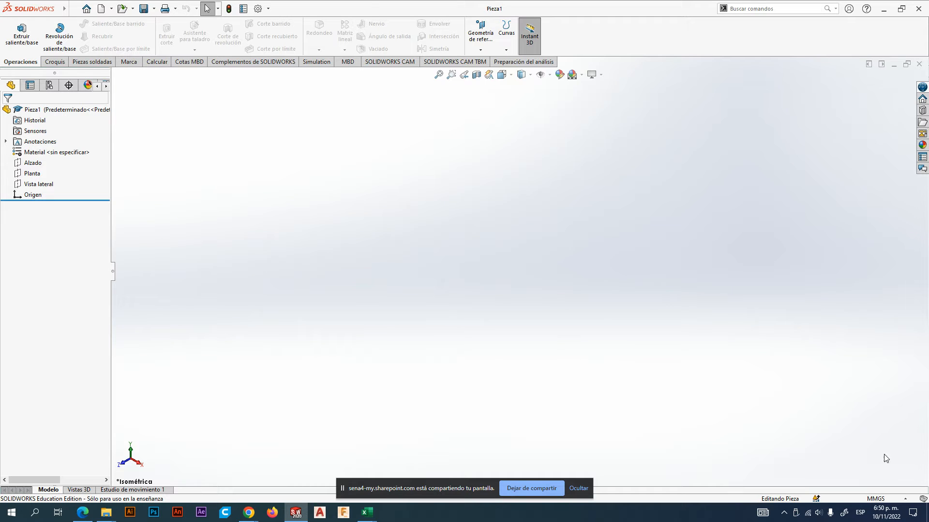
click(882, 499)
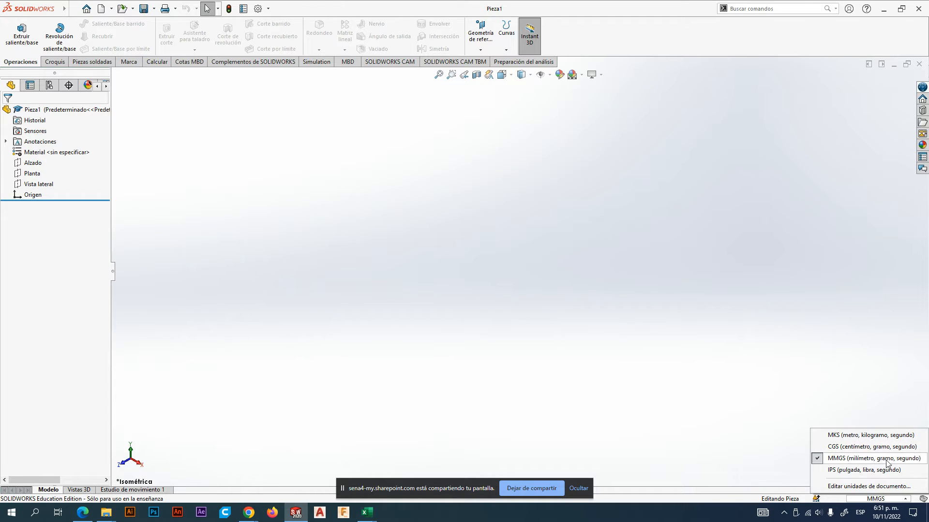
click(854, 470)
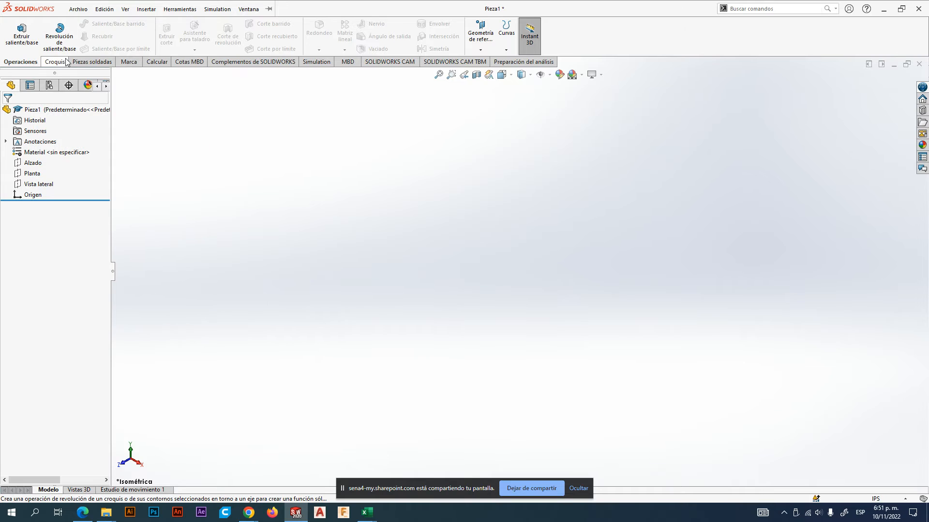
- Examine the sketch tools, the Archivo commands and the reference geometry options, including Plano, and preview the Alzado plane
click(57, 65)
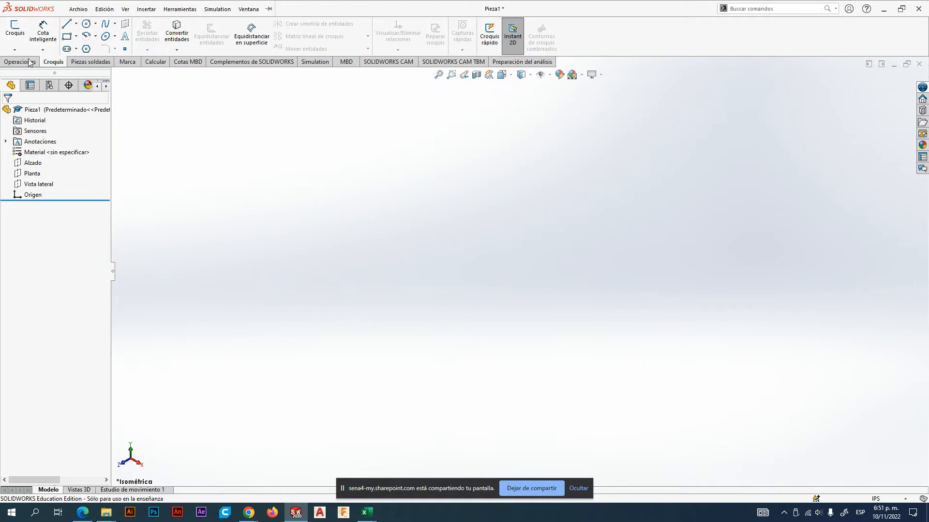
click(74, 10)
mouse_move(99, 50)
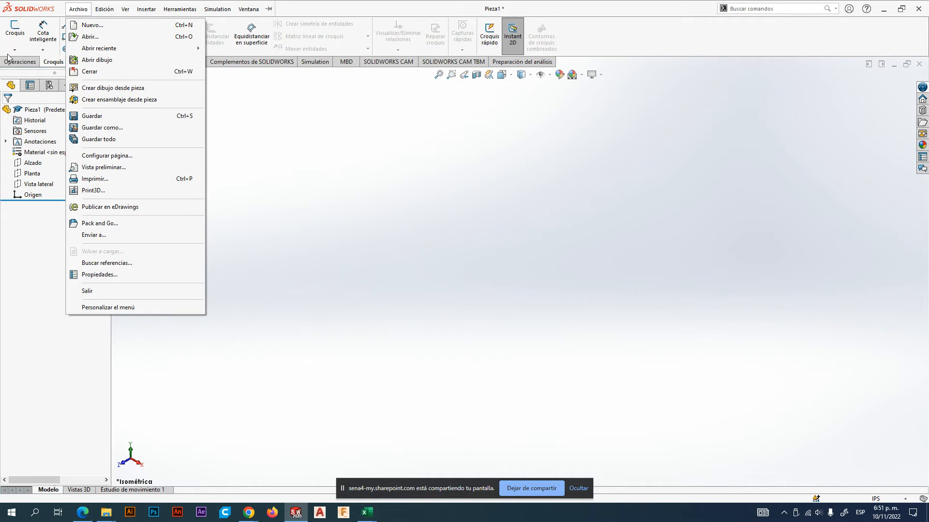
click(57, 67)
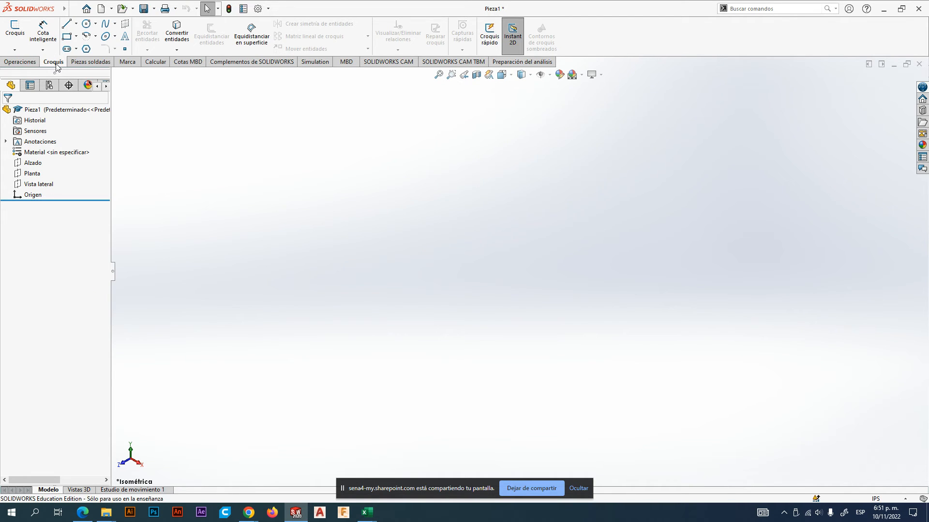
click(33, 163)
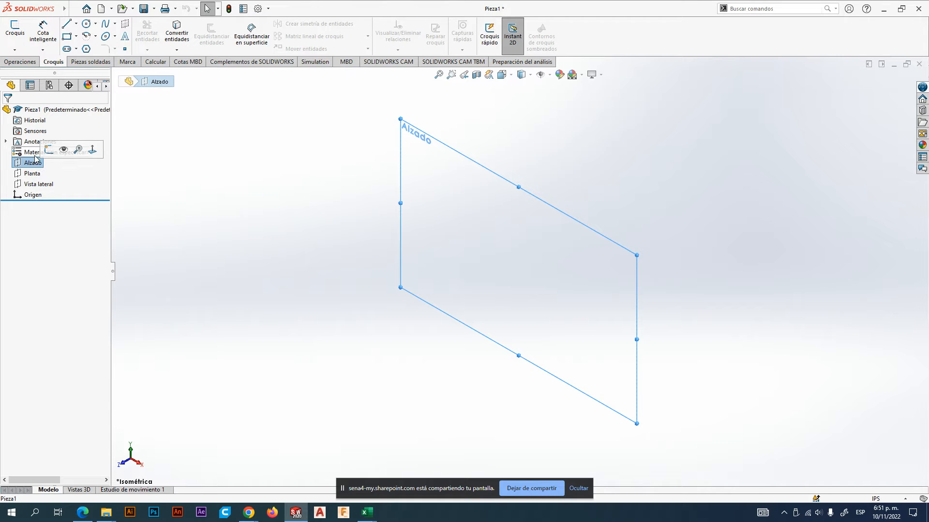
click(146, 164)
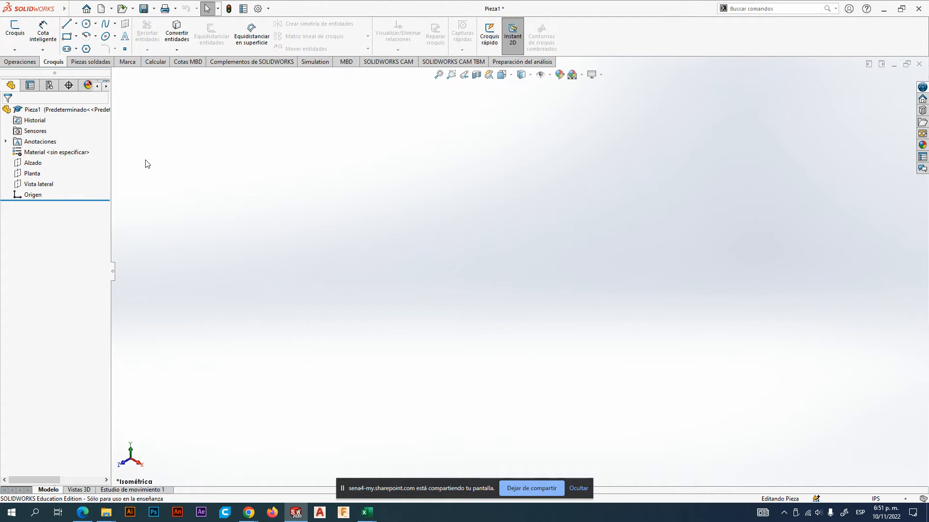
click(24, 62)
click(475, 46)
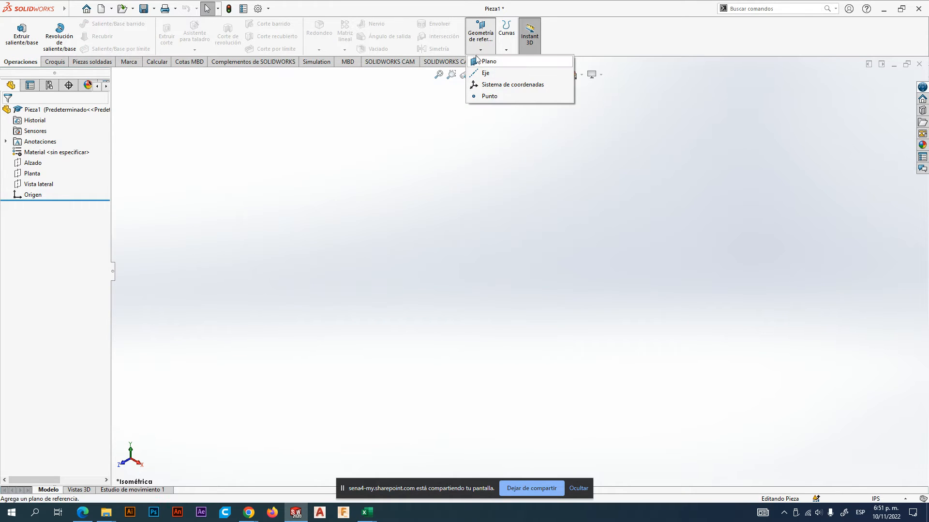
click(126, 77)
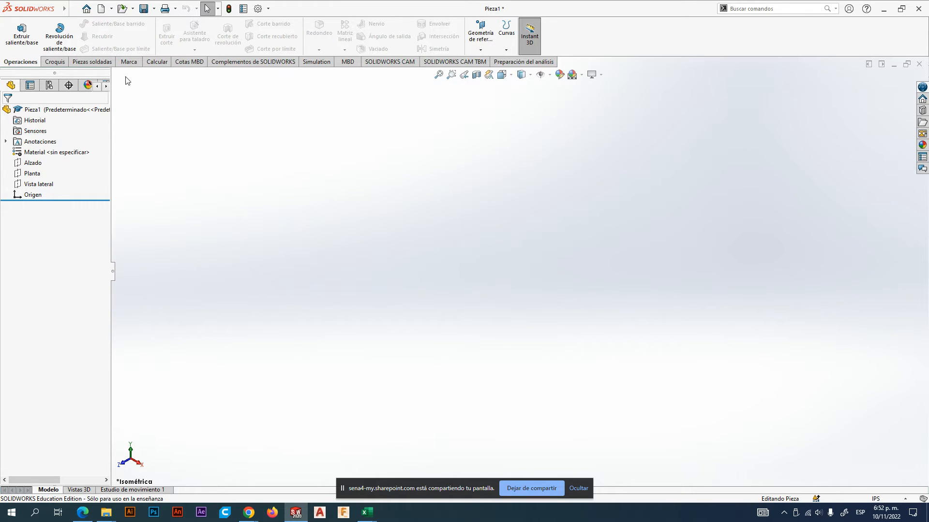
click(489, 49)
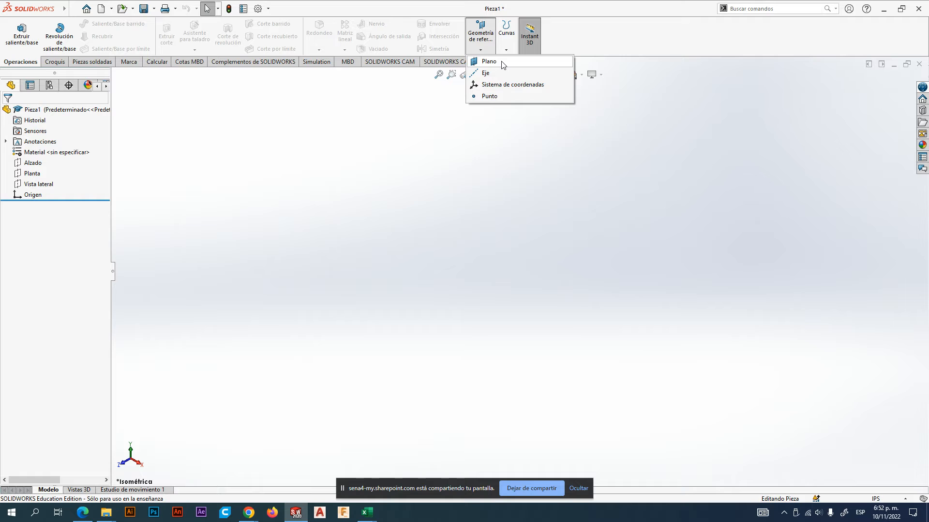
- Start a new sketch on the Alzado plane and select its origin
click(33, 174)
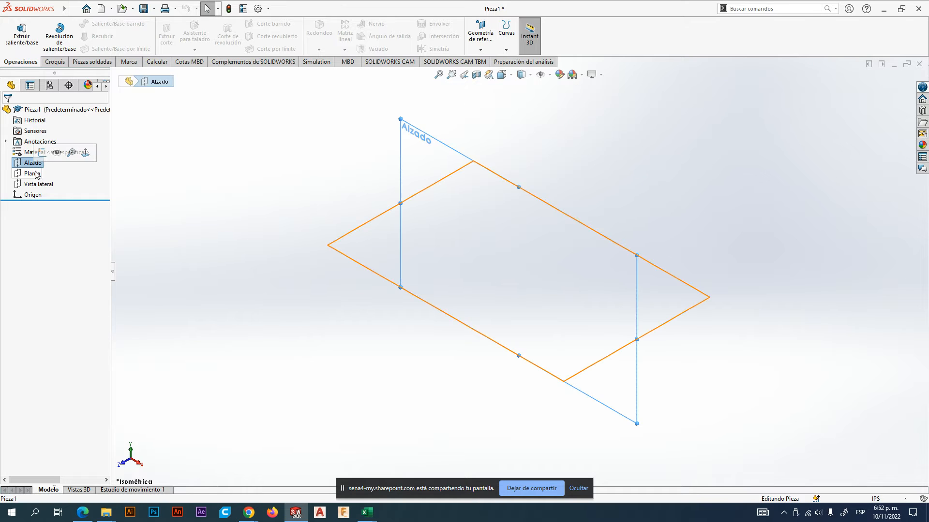
click(32, 165)
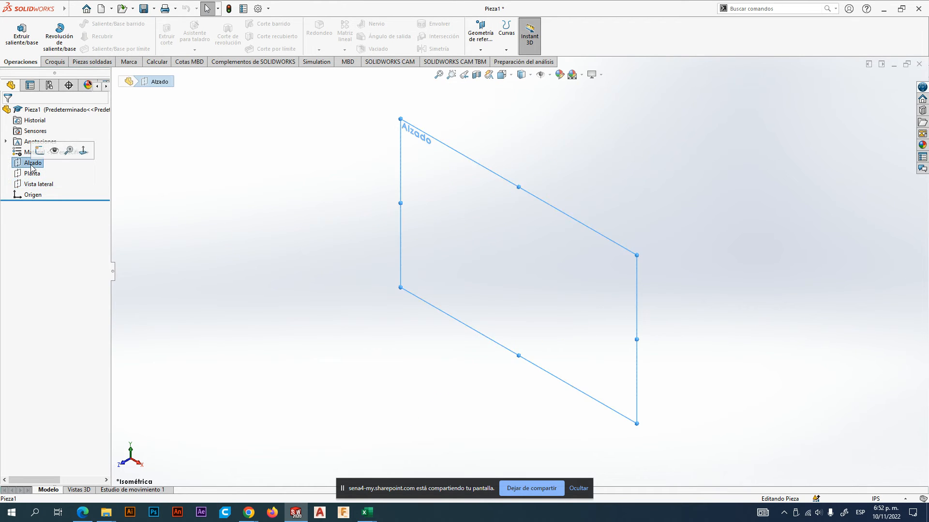
click(77, 153)
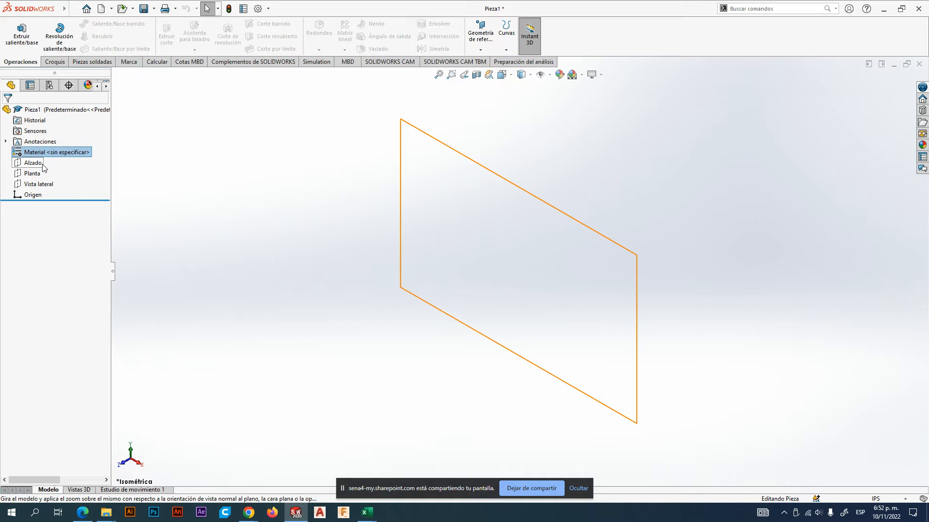
click(34, 164)
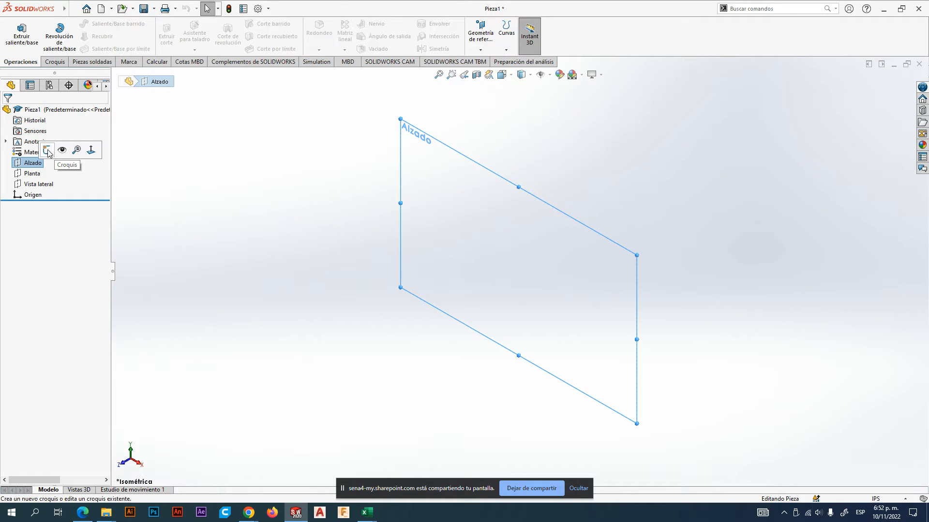
click(47, 151)
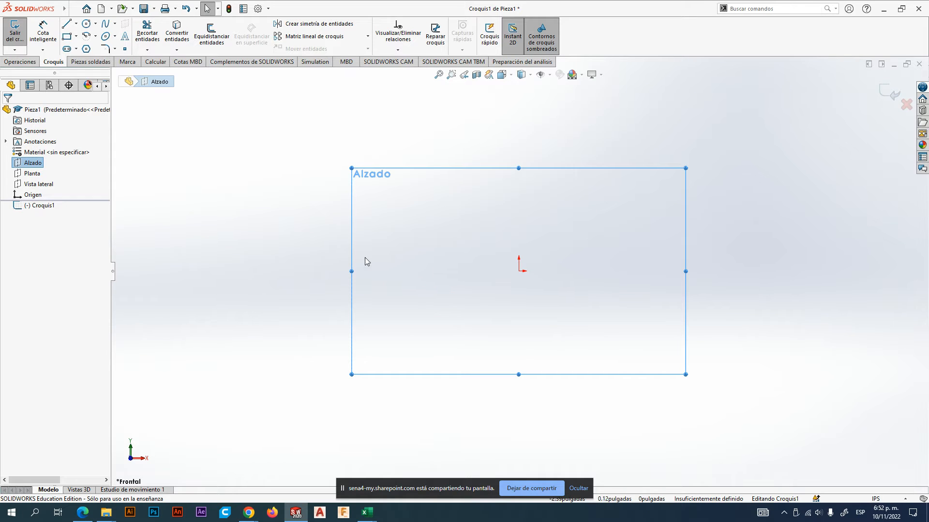
click(517, 269)
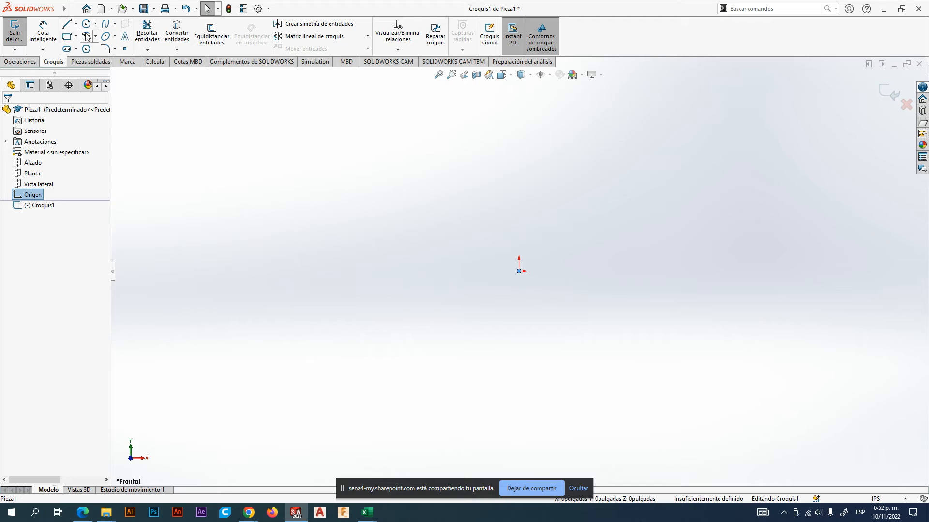
- Examine the variants of the line, circle, spline, rectangle, arc, ellipse and slot sketch tools, plus the polygon and text tools
click(76, 23)
click(96, 24)
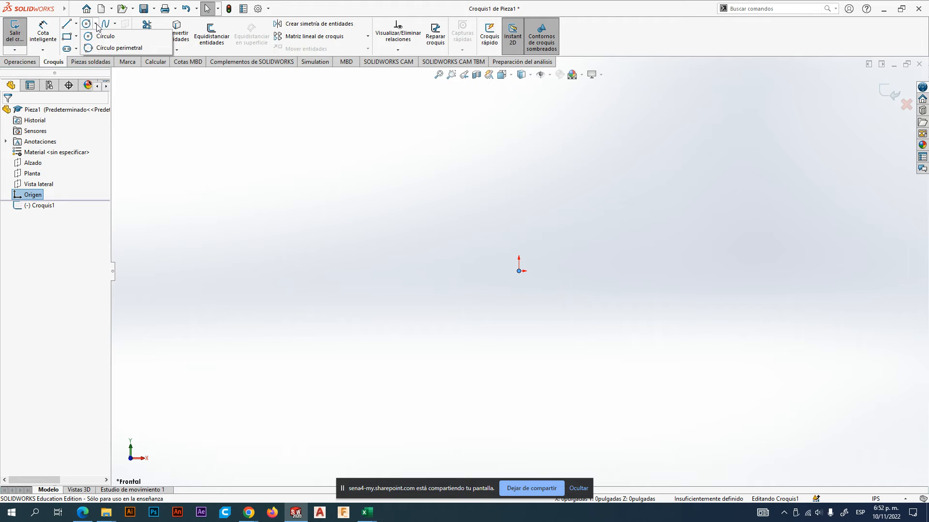
click(76, 23)
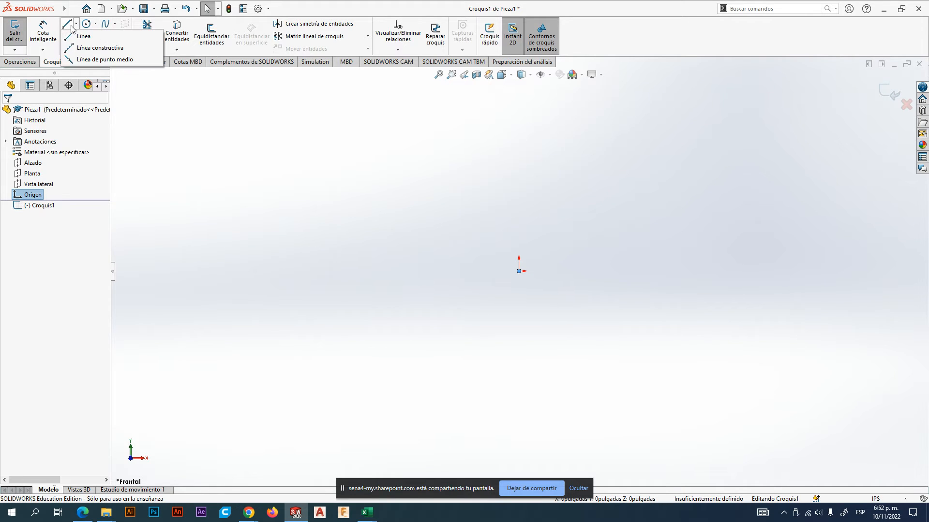
click(96, 23)
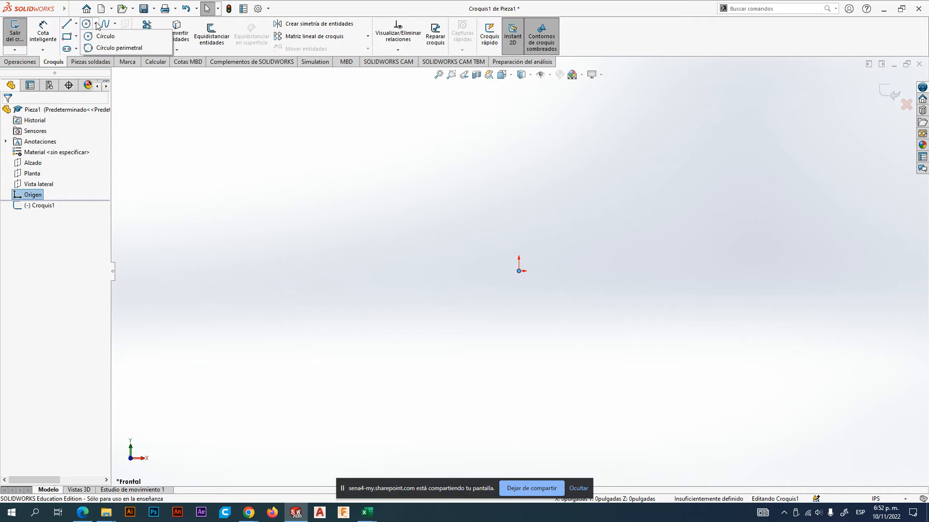
click(114, 24)
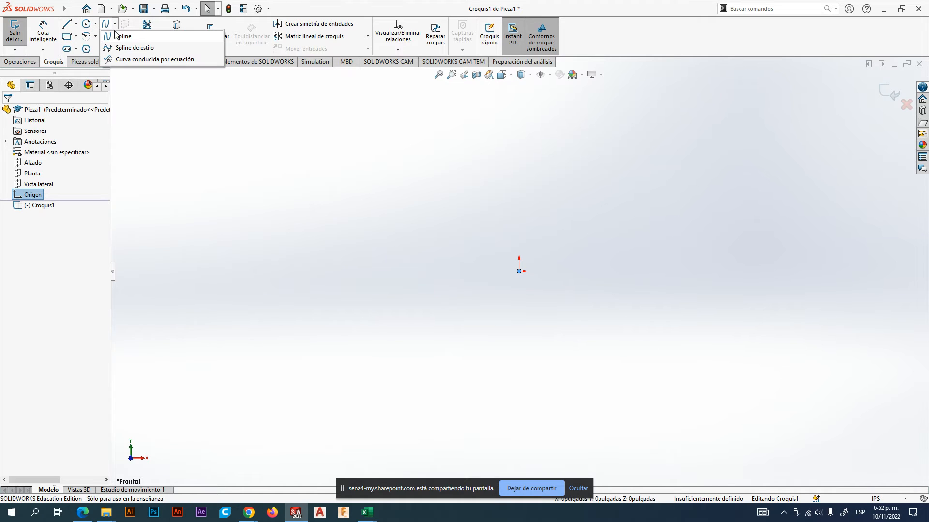
click(96, 36)
click(76, 36)
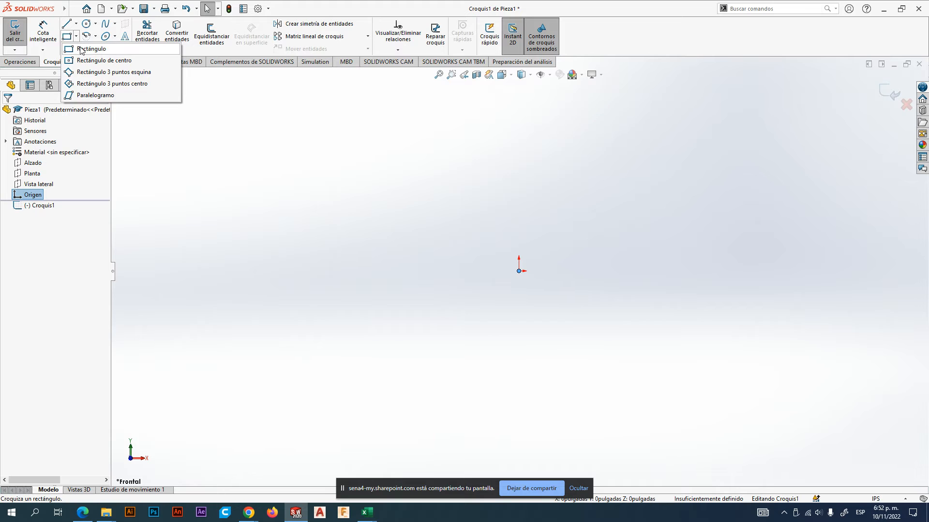
click(95, 35)
click(115, 36)
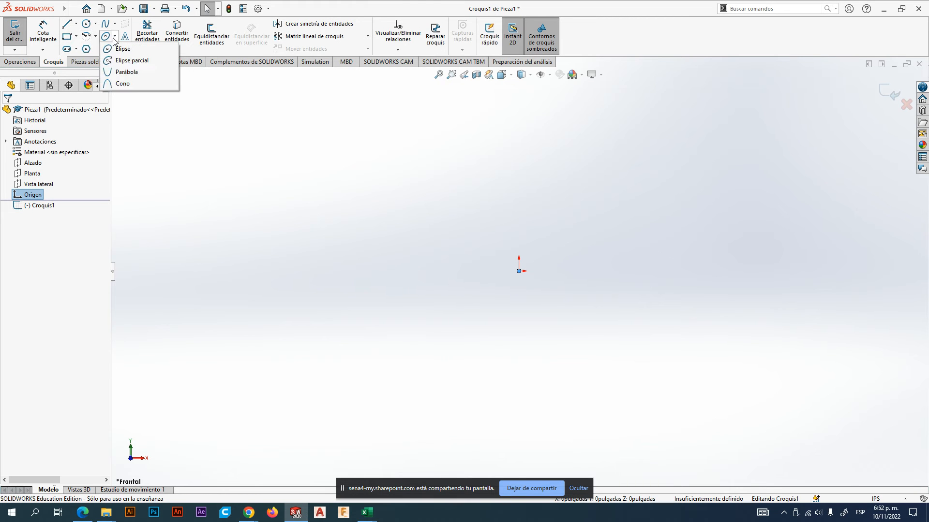
click(76, 49)
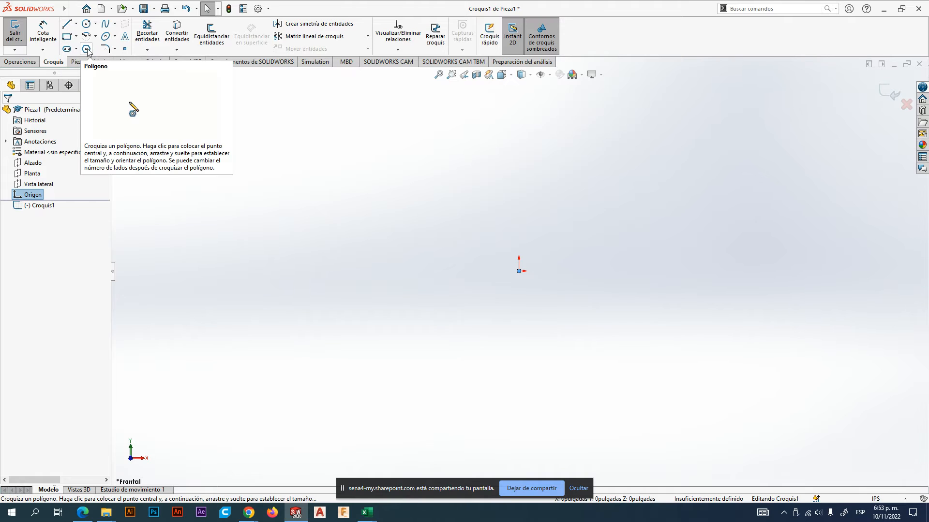
click(107, 52)
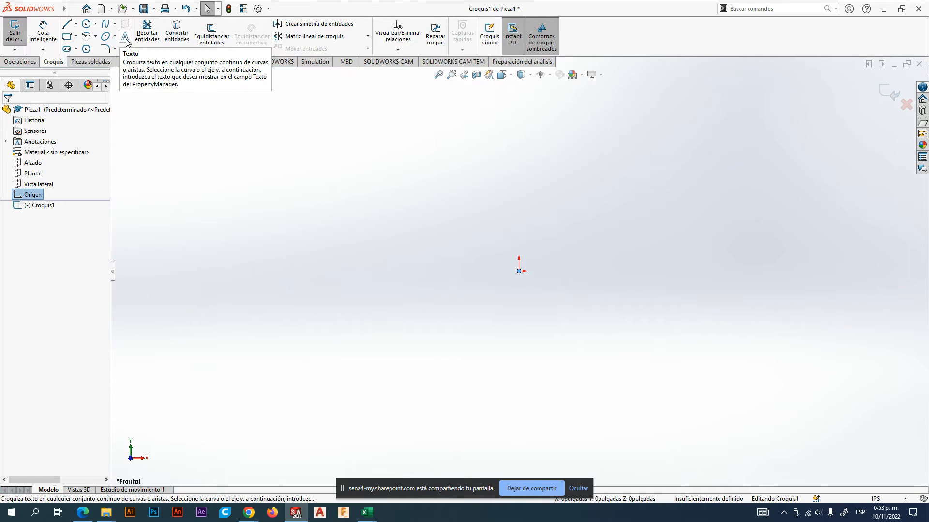
mouse_move(148, 32)
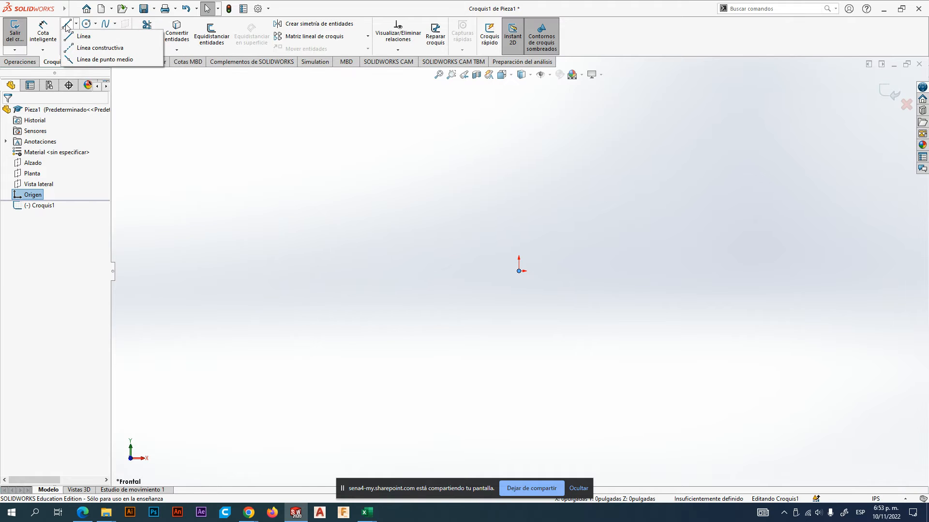
click(79, 37)
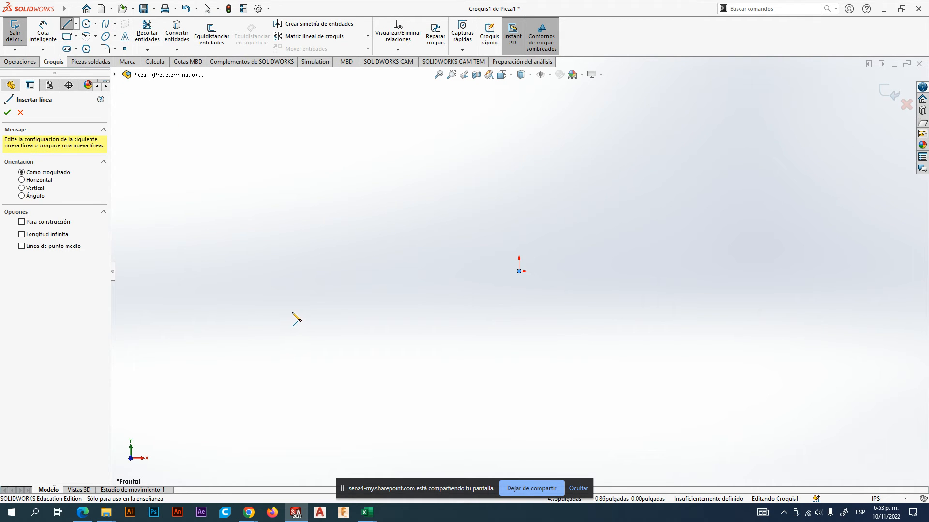
key(alt+Tab)
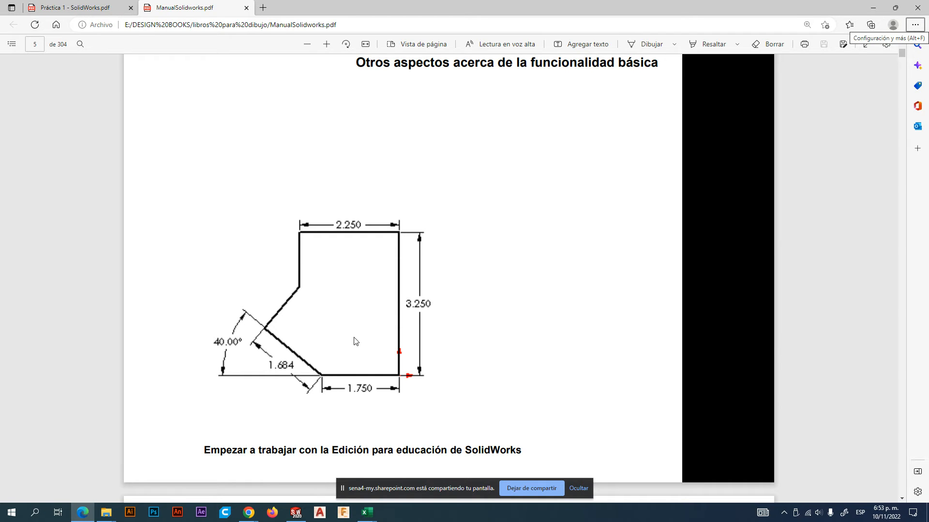
key(alt+Tab)
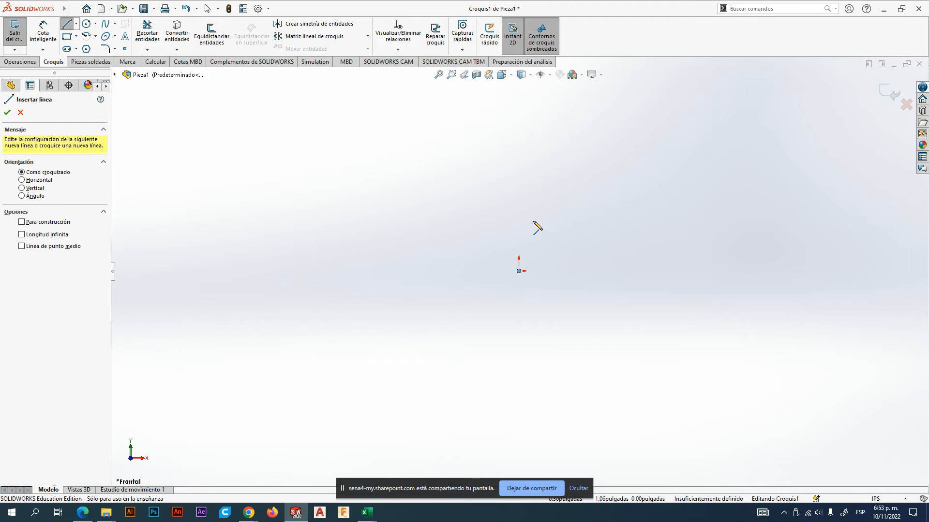
click(527, 274)
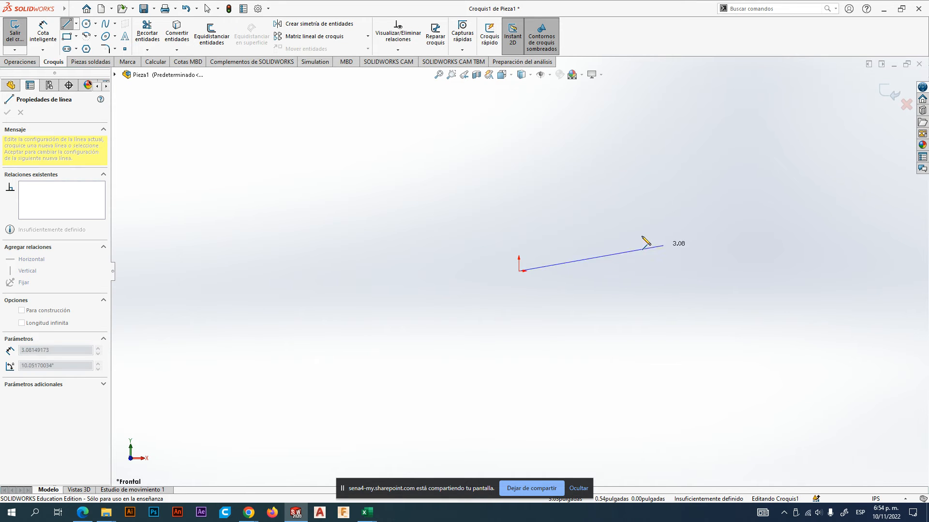
key(alt+Tab)
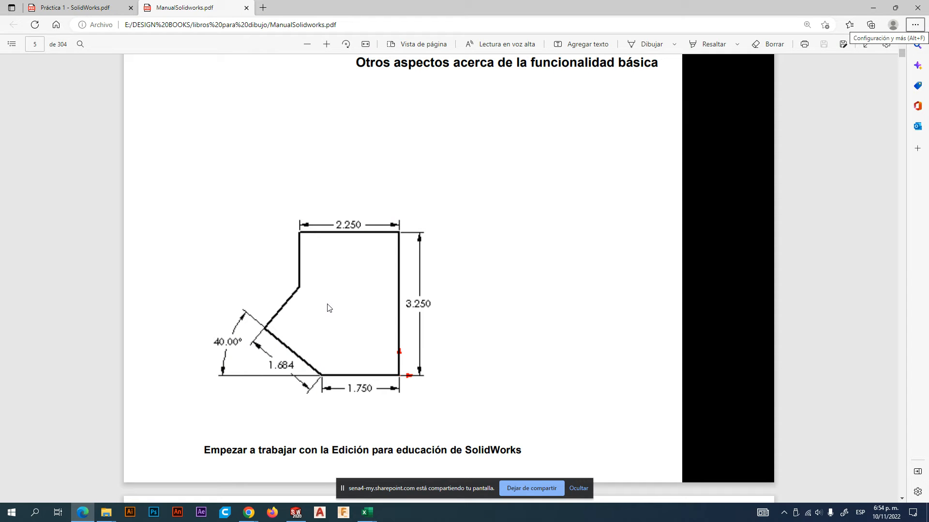
key(alt+Tab)
click(429, 144)
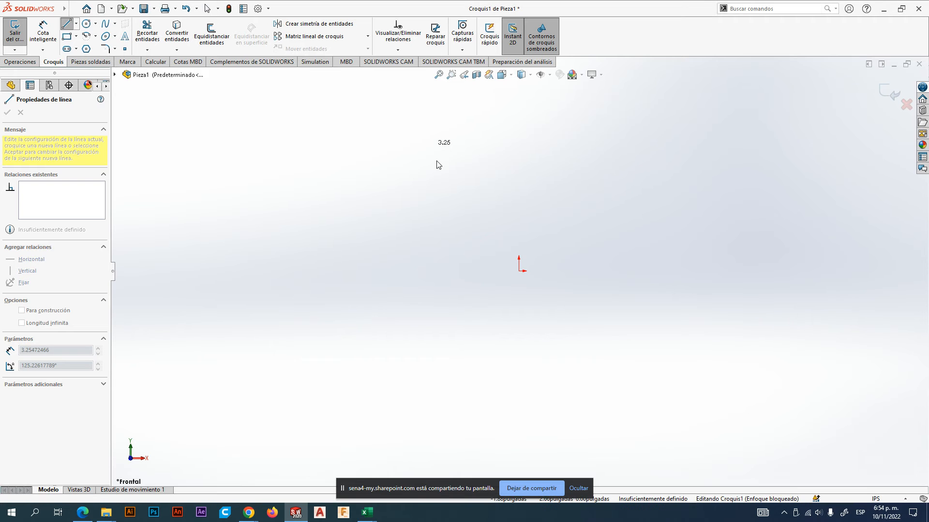
click(66, 23)
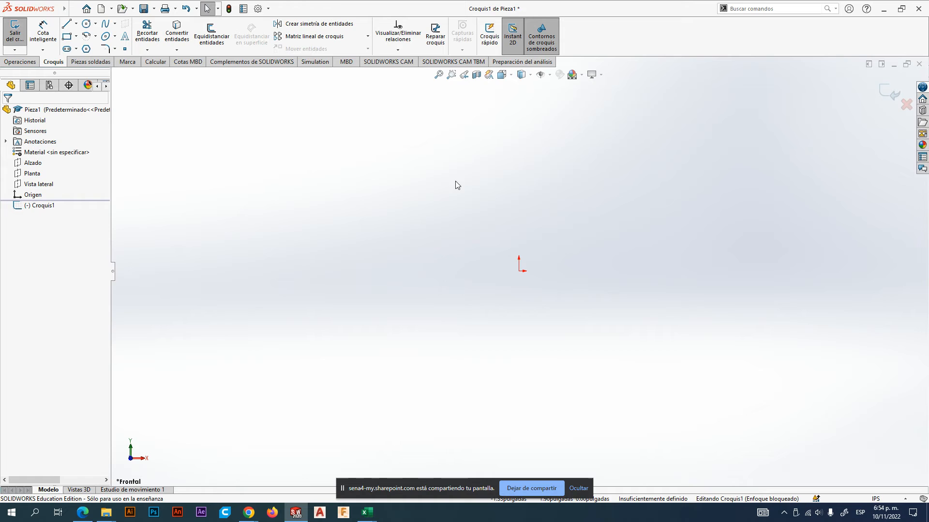
- Sketch a vertical line about 3.25 in up from the origin and a horizontal line about 2.3 in leftward from its upper end
click(67, 24)
click(519, 271)
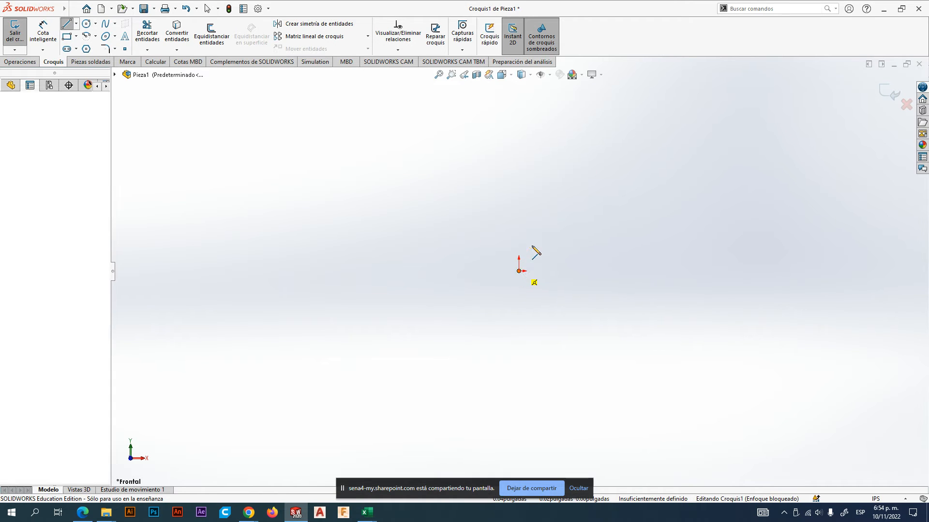
click(519, 116)
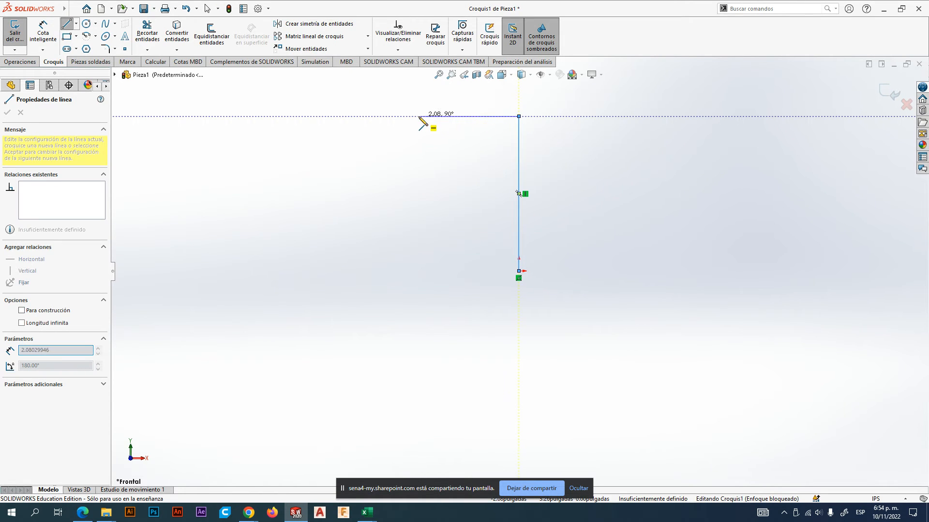
key(alt+Tab)
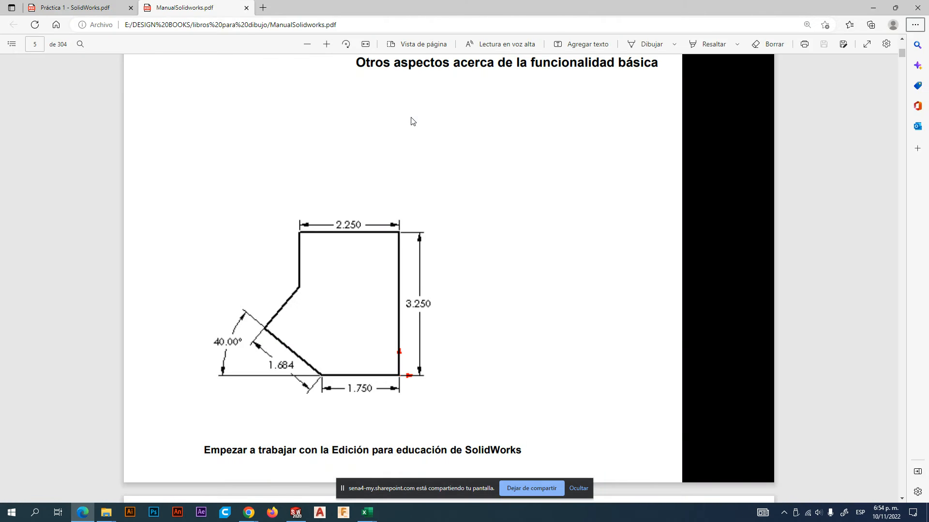
key(alt+Tab)
click(410, 117)
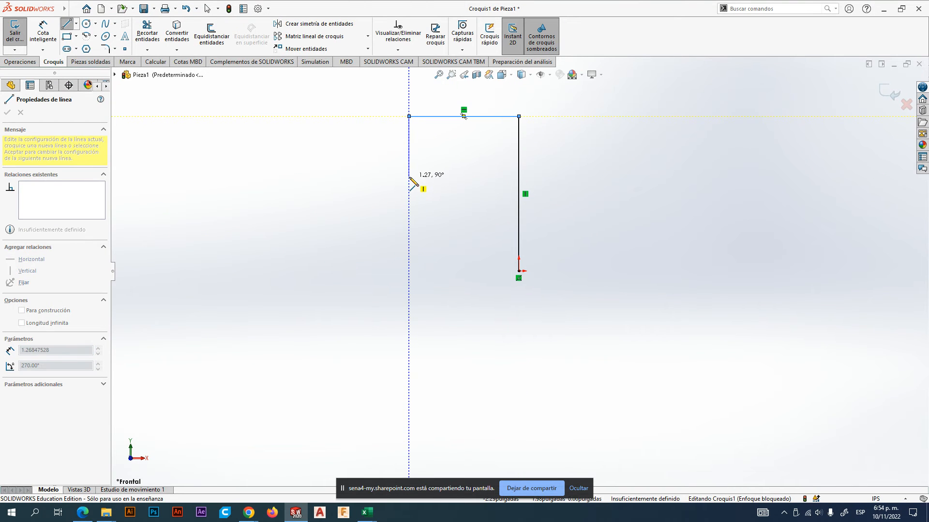
- Close the profile with a line about 1.27 in downward, an outward diagonal, a perpendicular return line and a horizontal line about 2.31 in to the origin
click(409, 176)
click(364, 238)
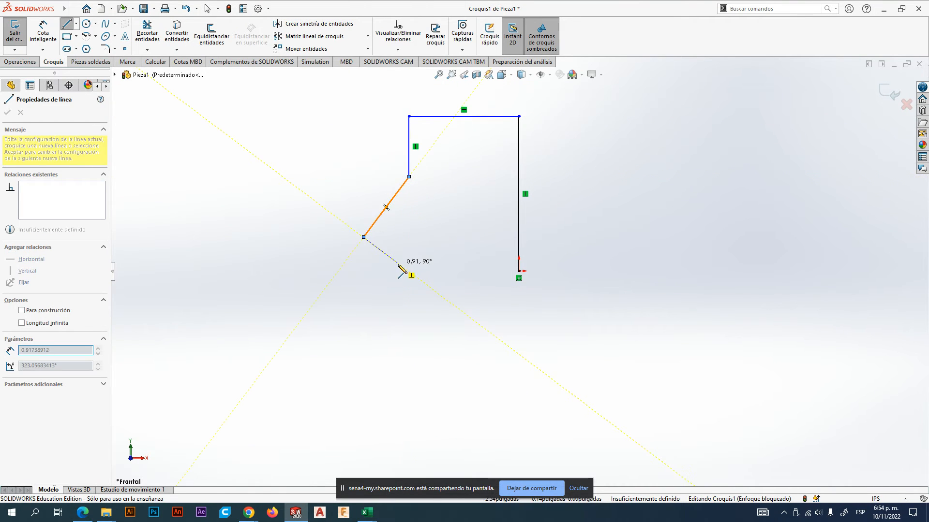
key(alt+Tab)
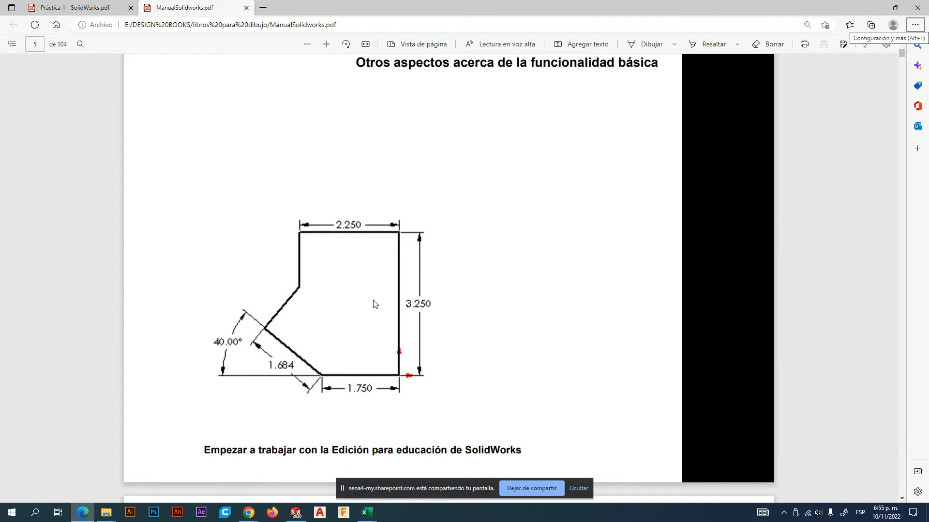
key(alt+Tab)
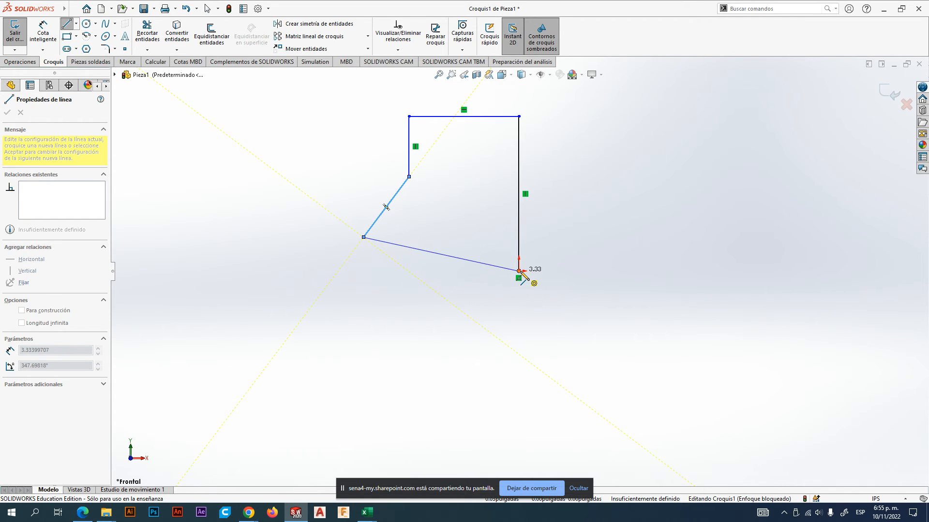
click(408, 271)
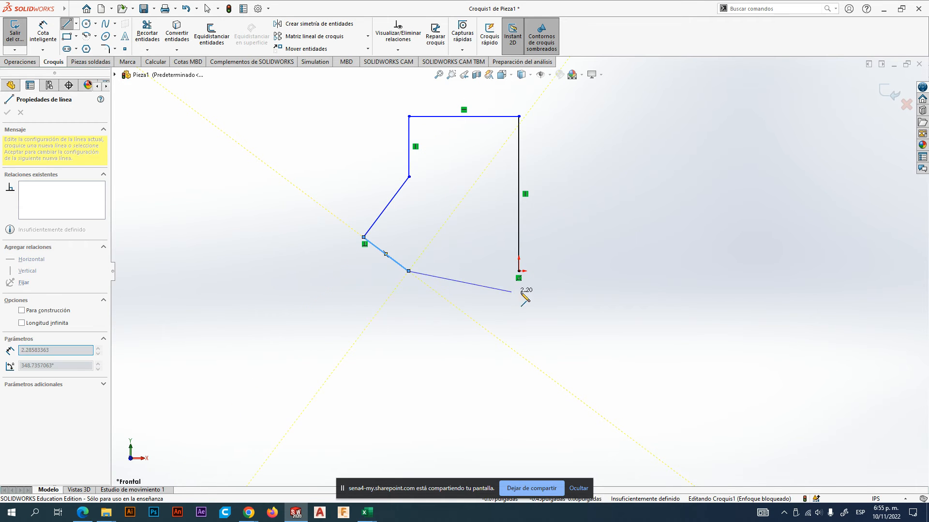
click(519, 271)
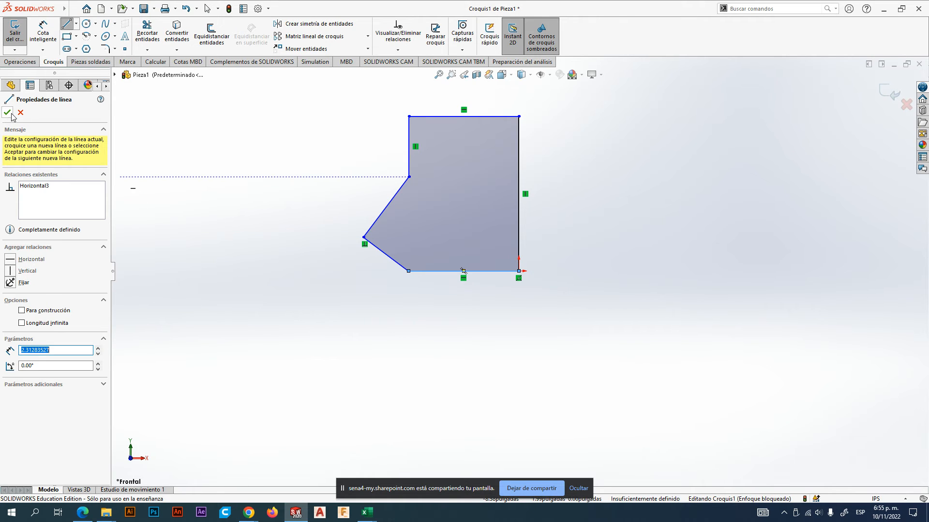
key(Escape)
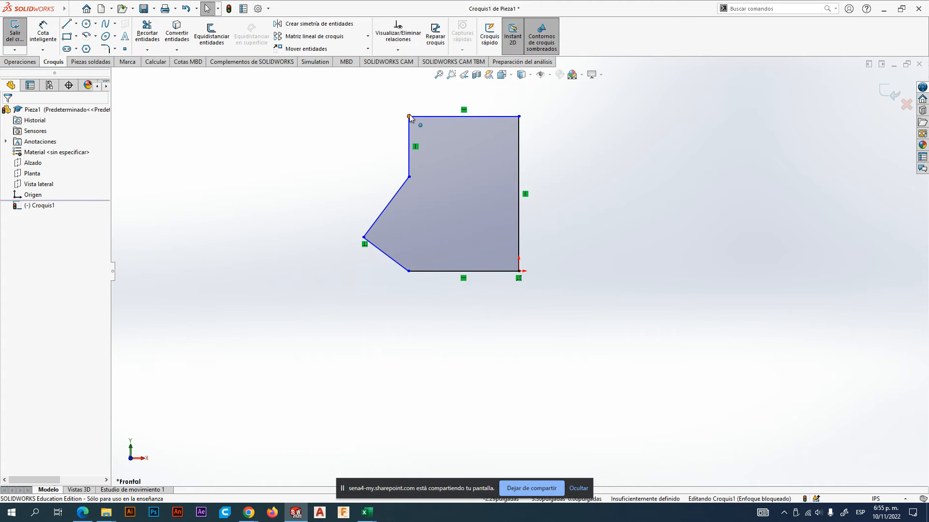
- Stretch the profile slightly upward from its upper-left vertex and clear the selection
mouse_move(408, 116)
mouse_down()
mouse_move(406, 97)
mouse_move(415, 112)
mouse_move(396, 103)
mouse_move(409, 106)
mouse_up()
click(590, 338)
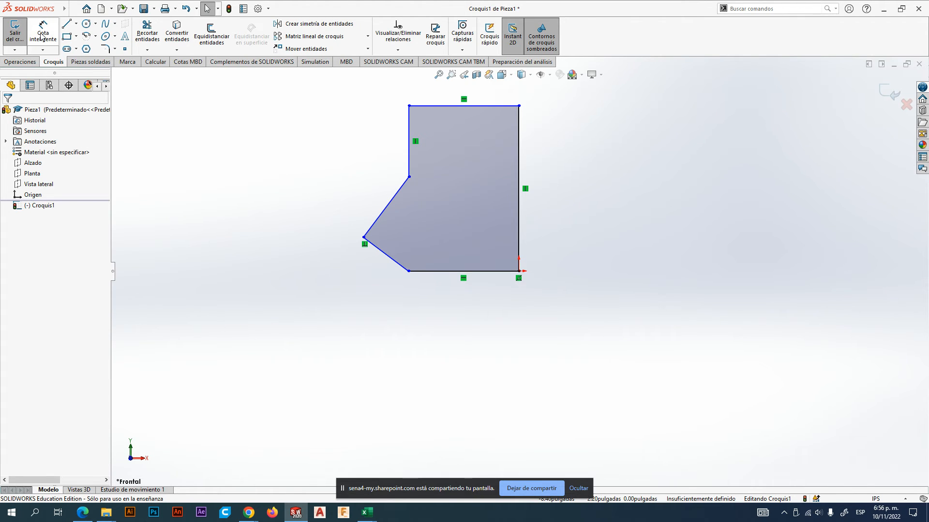
click(43, 50)
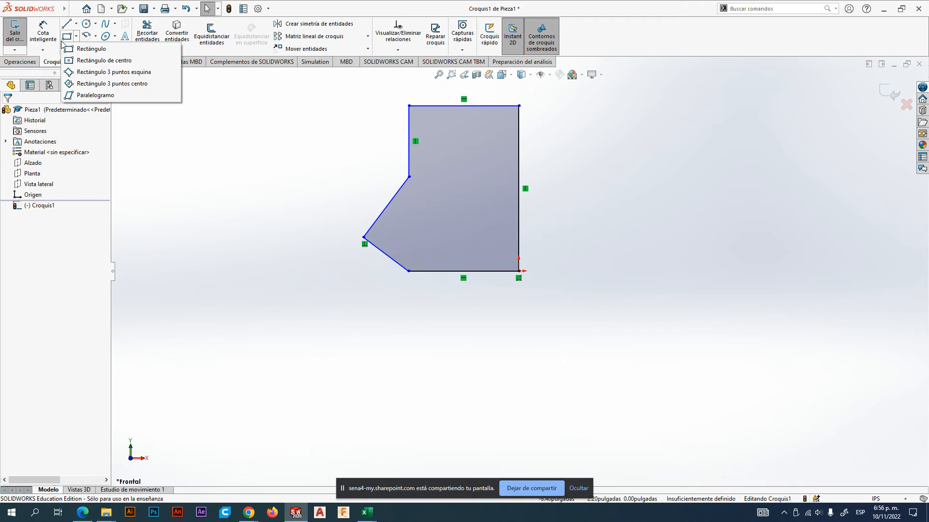
click(43, 34)
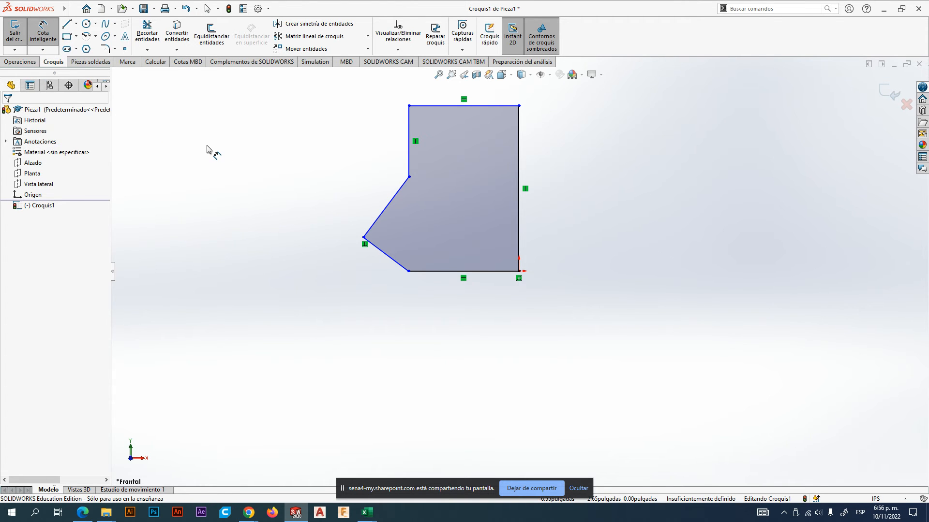
key(alt+Tab)
click(390, 165)
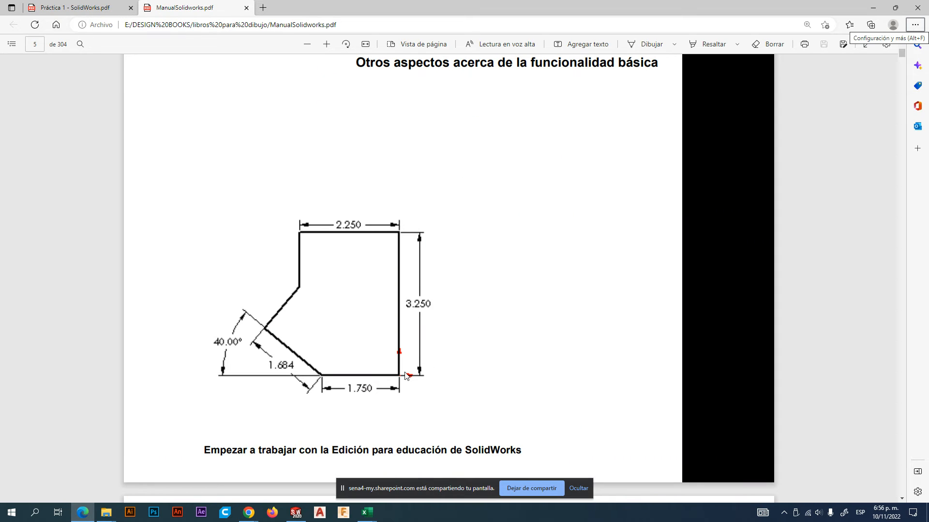
key(alt+Tab)
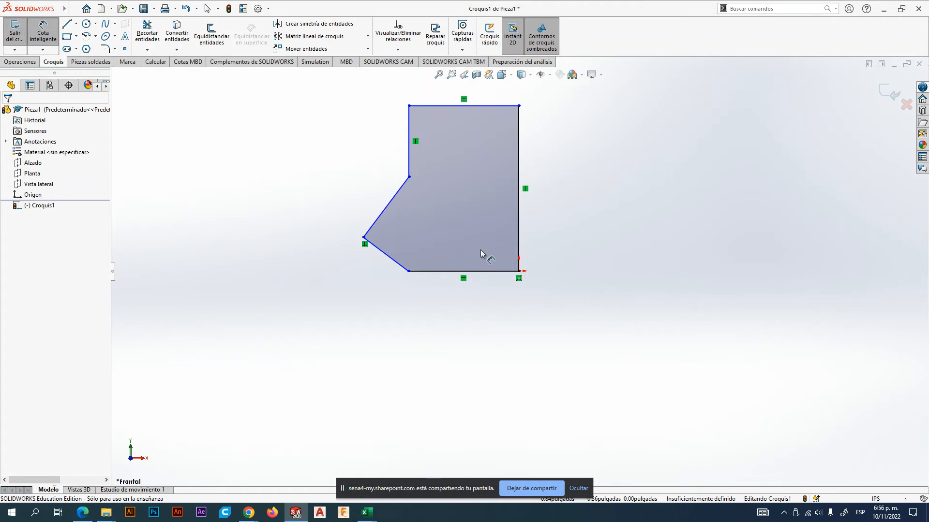
key(Escape)
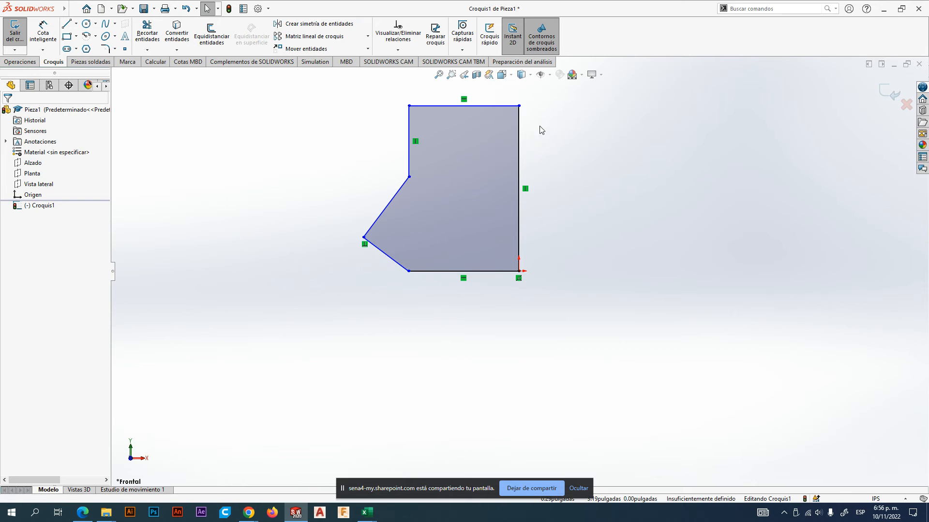
- Stretch the profile upward from its upper-right vertex to a height of about 3.62 in
ctrl+middle_drag(555, 146, 533, 191)
mouse_move(500, 154)
mouse_down()
mouse_move(515, 102)
mouse_move(538, 162)
mouse_move(536, 122)
mouse_move(547, 175)
mouse_move(549, 146)
mouse_up()
click(554, 228)
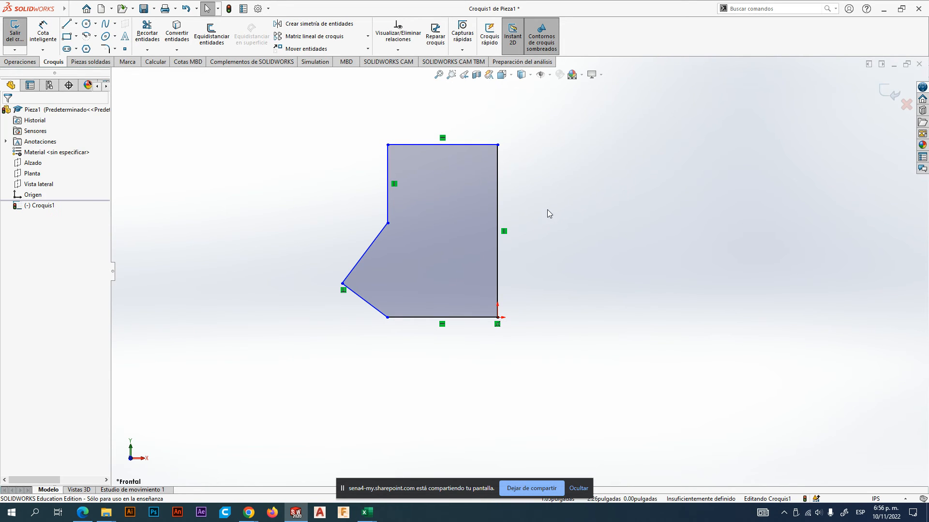
- Examine the profile in panned, rotated and zoomed views, restoring the view normal to the sketch plane
mouse_move(549, 199)
ctrl+middle_down()
mouse_move(585, 251)
mouse_move(574, 286)
mouse_move(525, 209)
mouse_move(579, 197)
mouse_move(532, 227)
ctrl+middle_up()
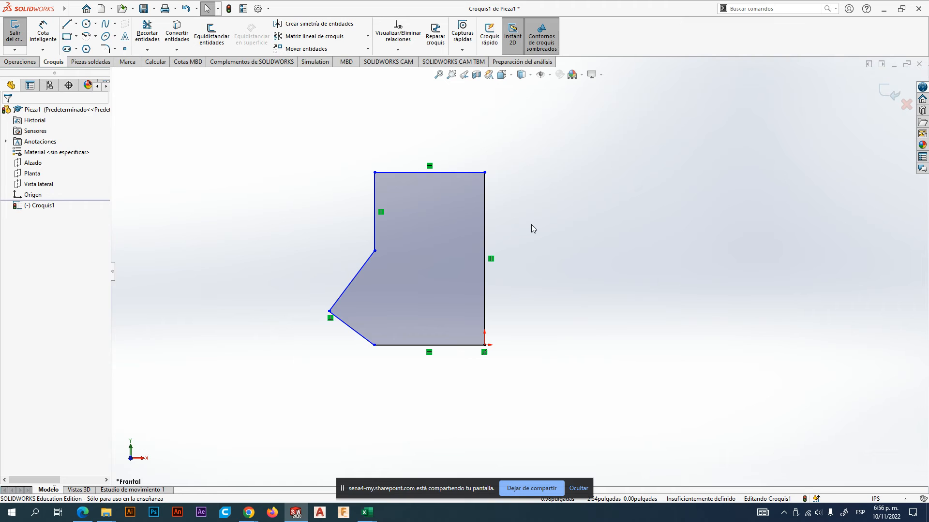
mouse_move(527, 217)
ctrl+middle_down()
mouse_move(545, 245)
mouse_move(544, 201)
mouse_move(524, 218)
mouse_move(545, 212)
mouse_move(499, 201)
mouse_move(476, 181)
mouse_move(500, 121)
mouse_move(659, 160)
mouse_move(651, 211)
mouse_move(588, 149)
mouse_move(448, 197)
mouse_move(504, 243)
mouse_move(613, 223)
mouse_move(460, 210)
ctrl+middle_up()
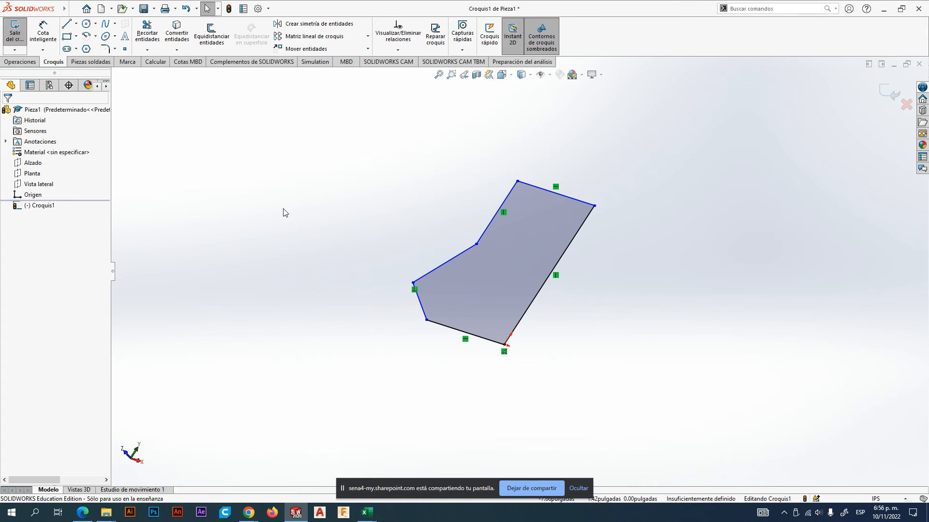
key(space)
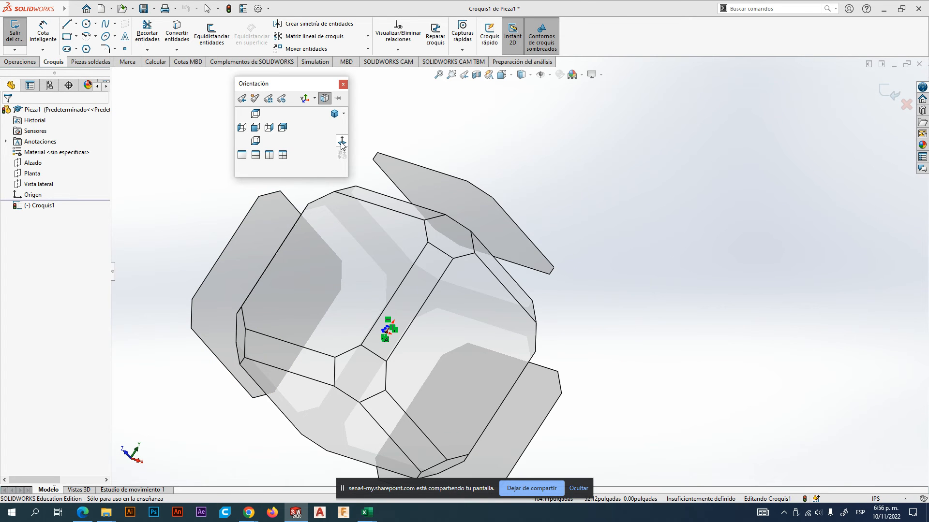
click(341, 142)
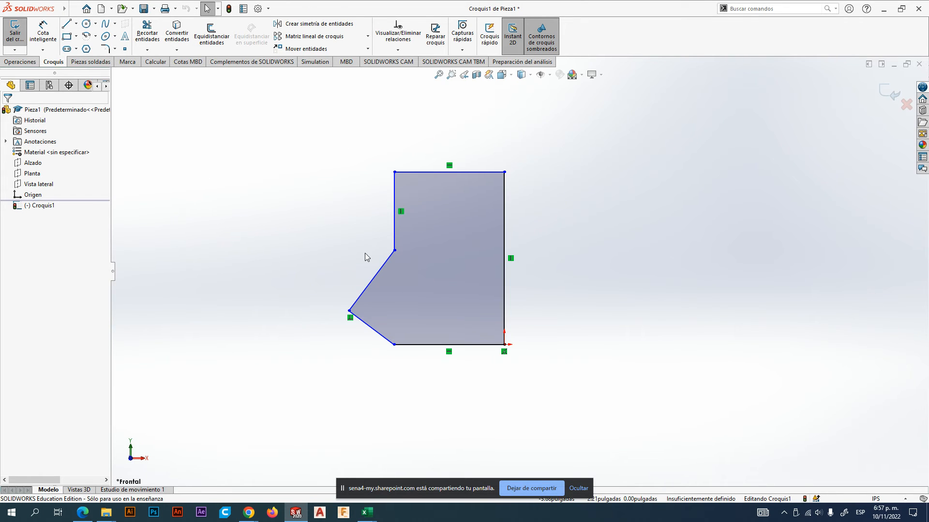
scroll(457, 280, up, 2)
scroll(466, 256, down, 3)
scroll(480, 262, up, 3)
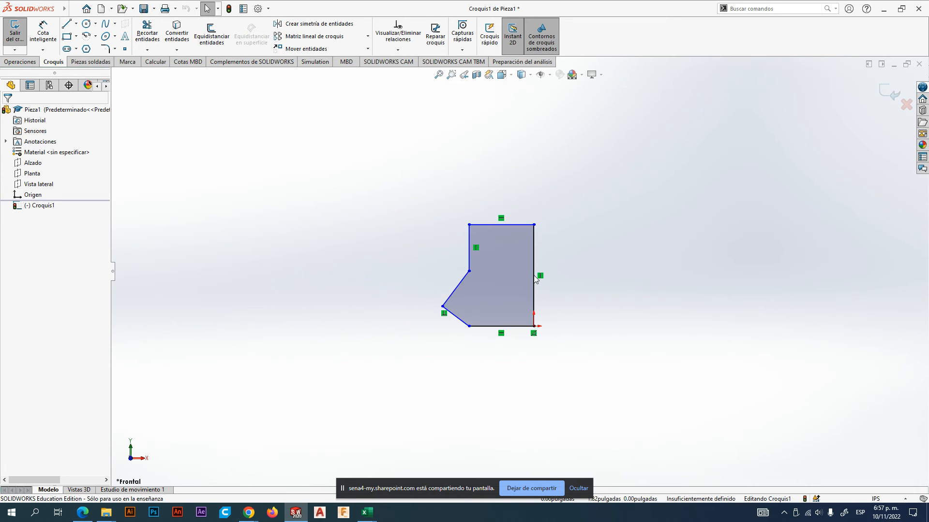
scroll(499, 268, down, 3)
scroll(509, 277, up, 2)
scroll(508, 280, down, 3)
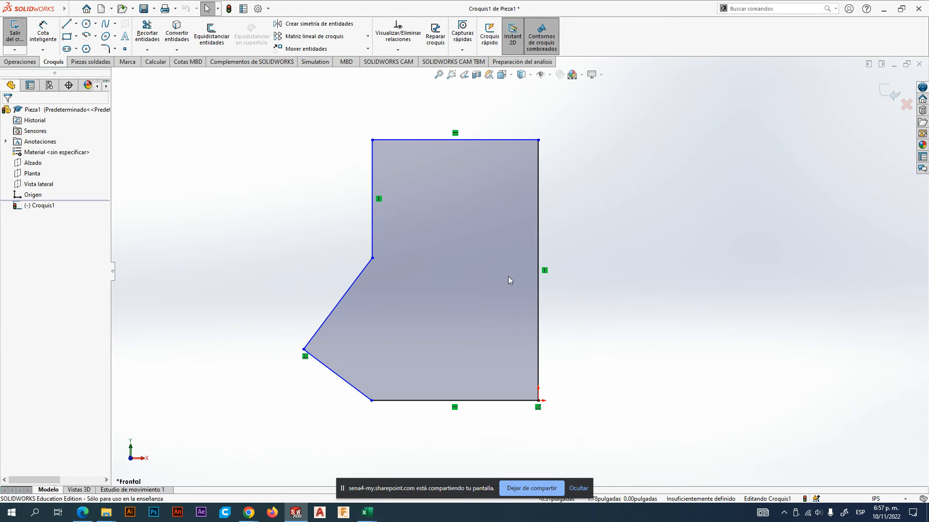
scroll(508, 280, up, 3)
scroll(527, 266, down, 3)
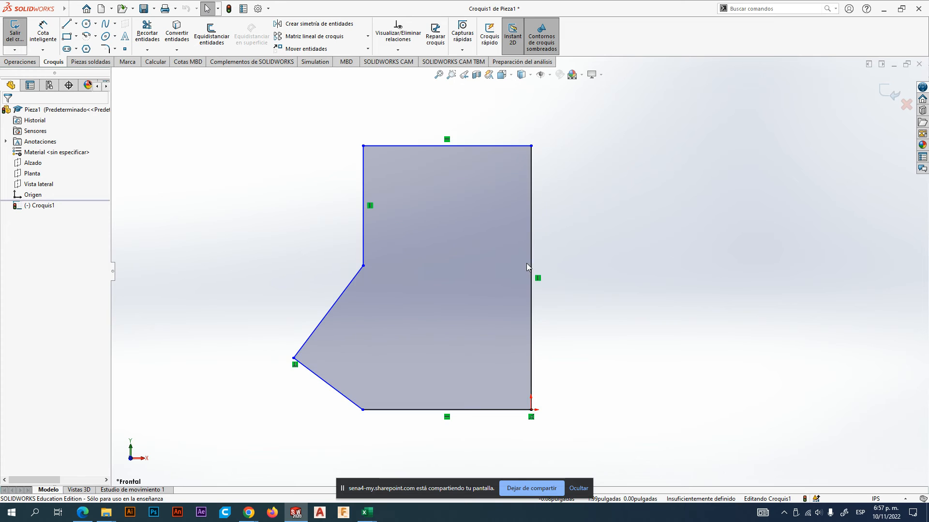
scroll(505, 263, up, 3)
scroll(524, 245, down, 3)
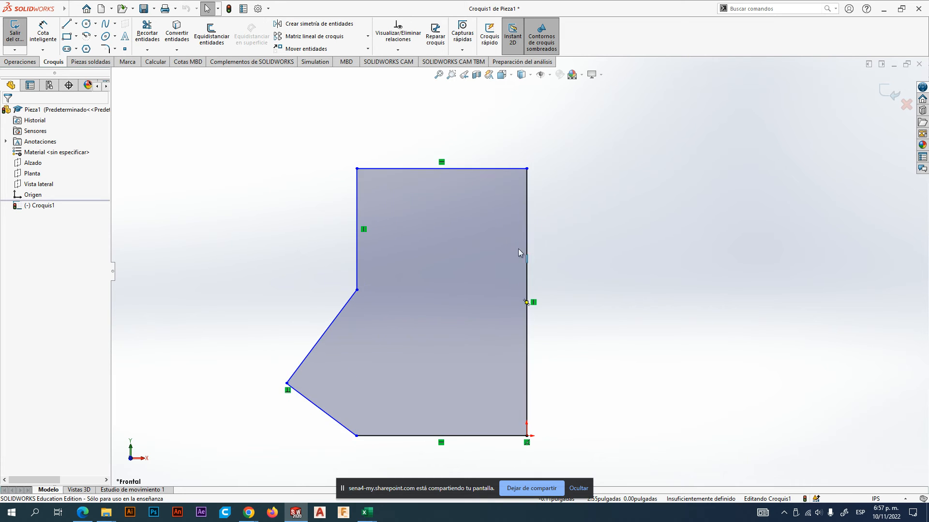
scroll(518, 248, up, 3)
scroll(515, 251, down, 2)
scroll(515, 256, down, 1)
ctrl+middle_drag(503, 273, 500, 226)
click(38, 30)
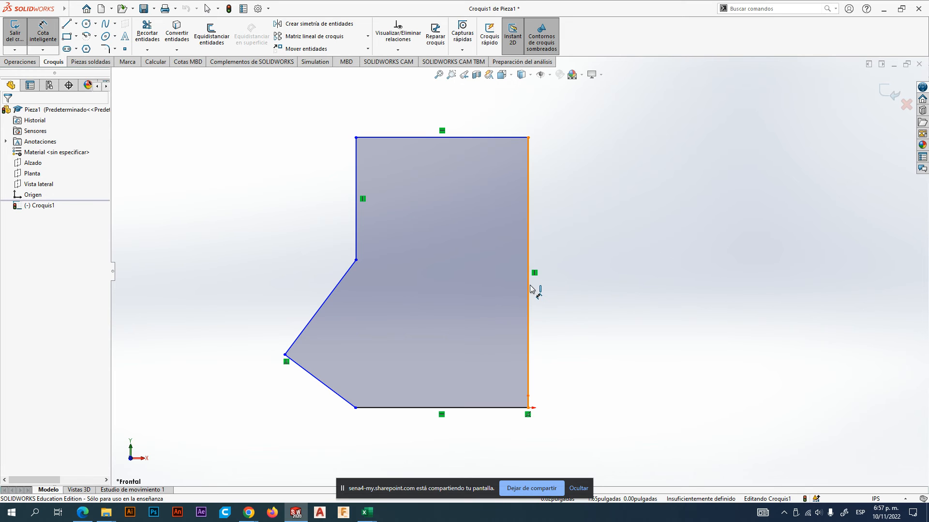
click(528, 290)
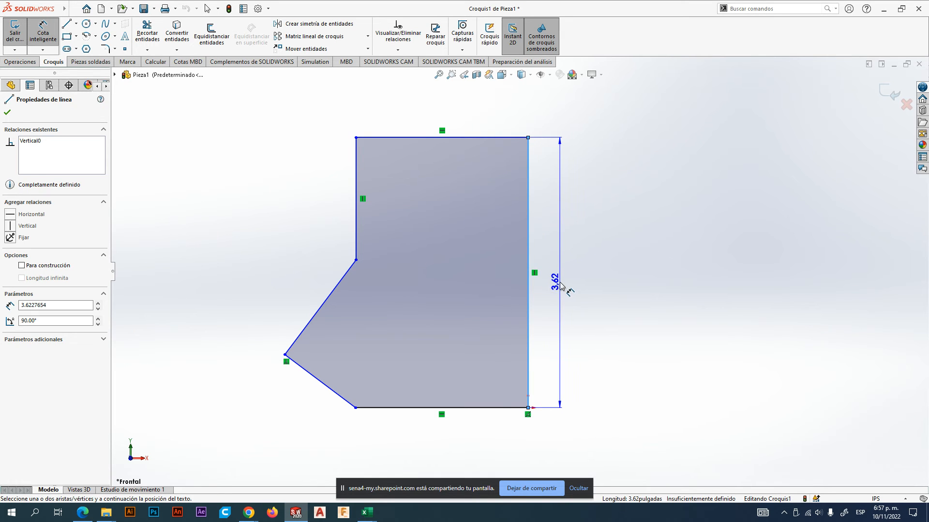
key(Escape)
- Dimension the profile's long vertical edge through the origin at 3.250 in, checking the value in the manual PDF
click(42, 38)
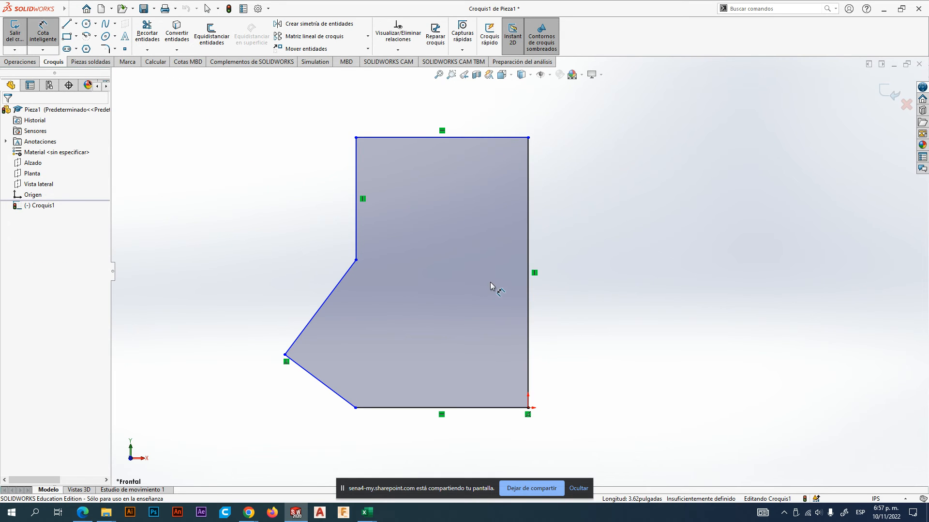
click(529, 306)
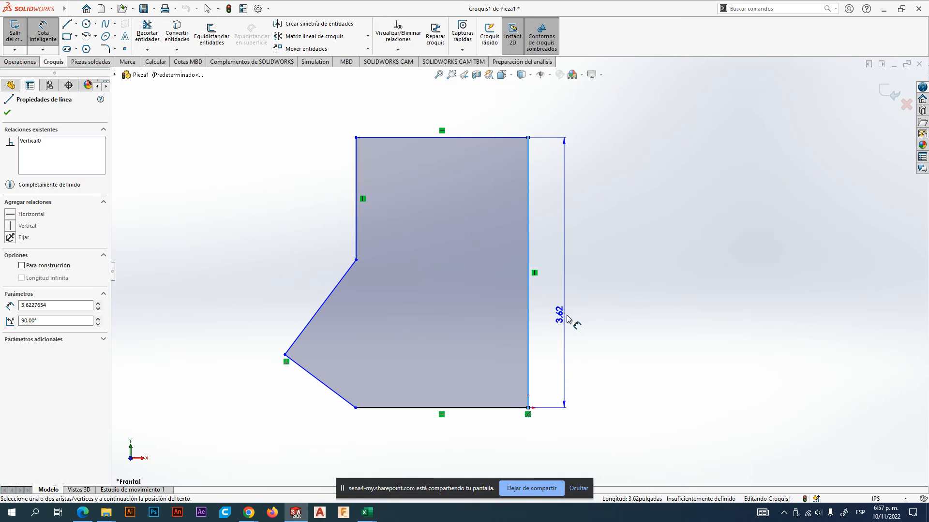
click(565, 283)
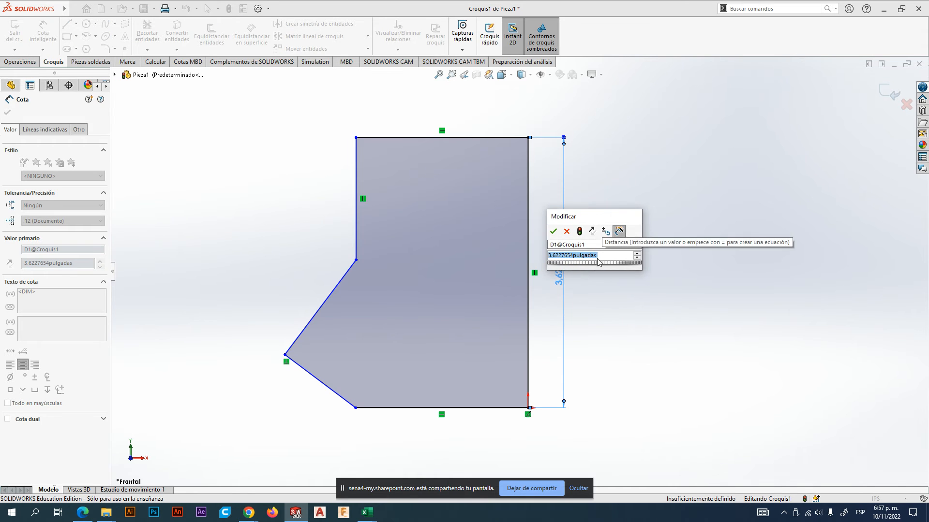
key(alt+Tab)
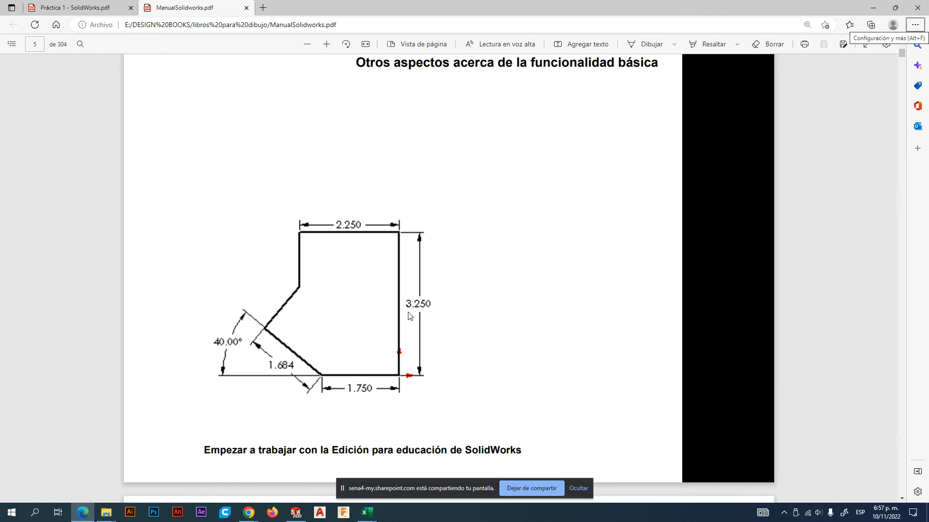
key(alt+Tab)
text(3.2)
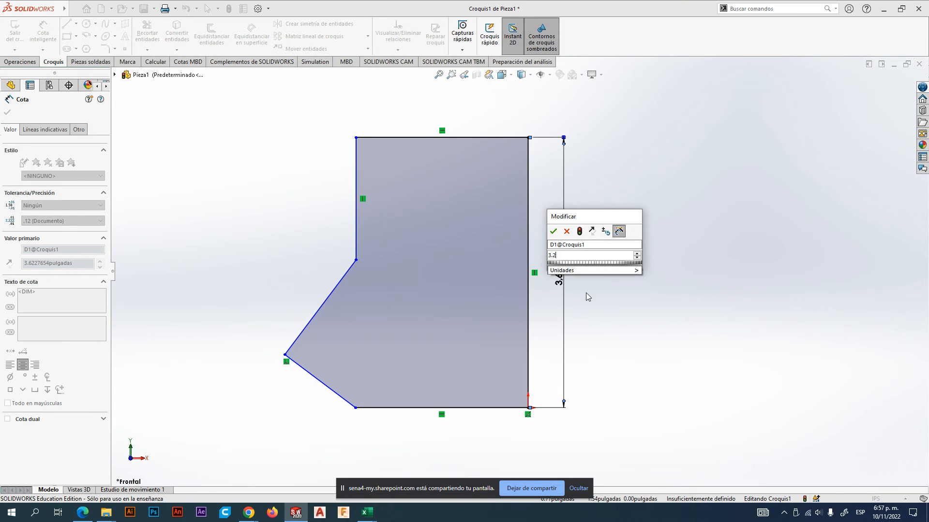
text(50)
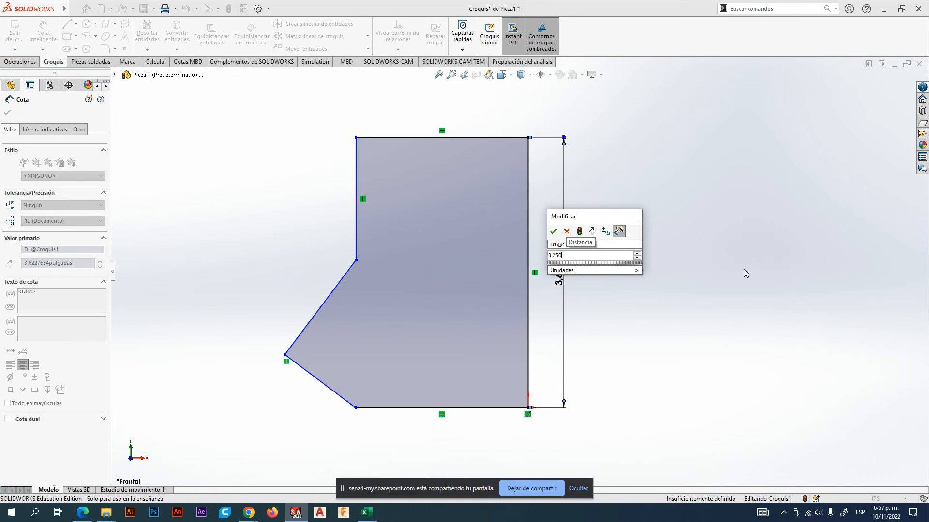
click(554, 232)
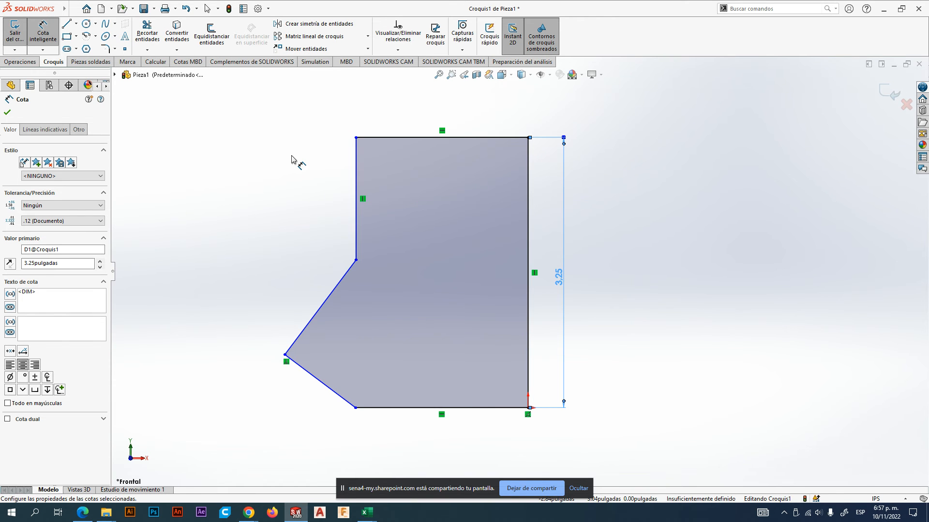
- Dimension the profile's upper horizontal edge at 2.25 in, taking the value from the drawing in the manual PDF
key(alt+Tab)
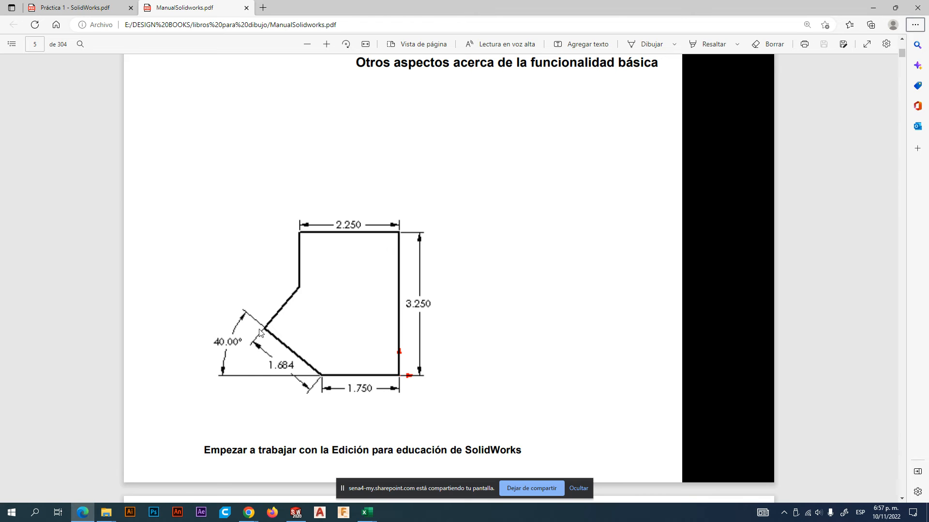
key(alt+Tab)
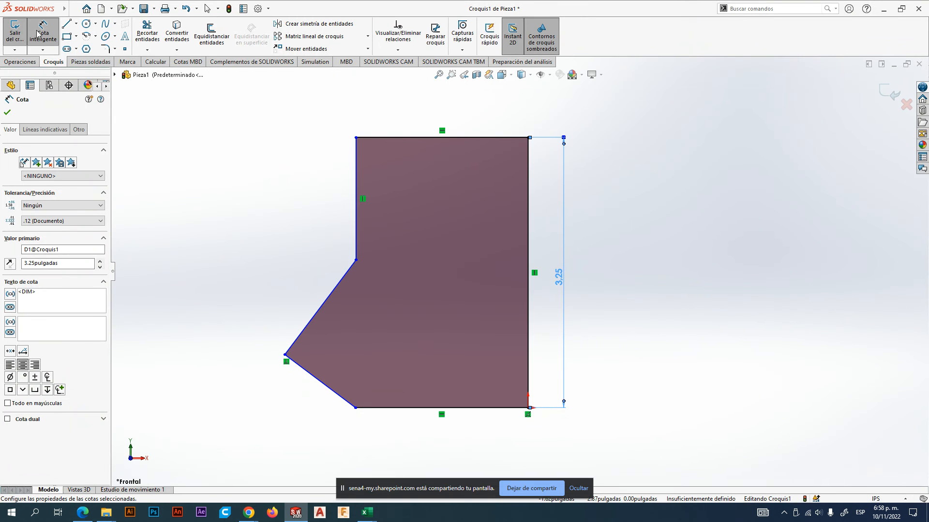
click(39, 34)
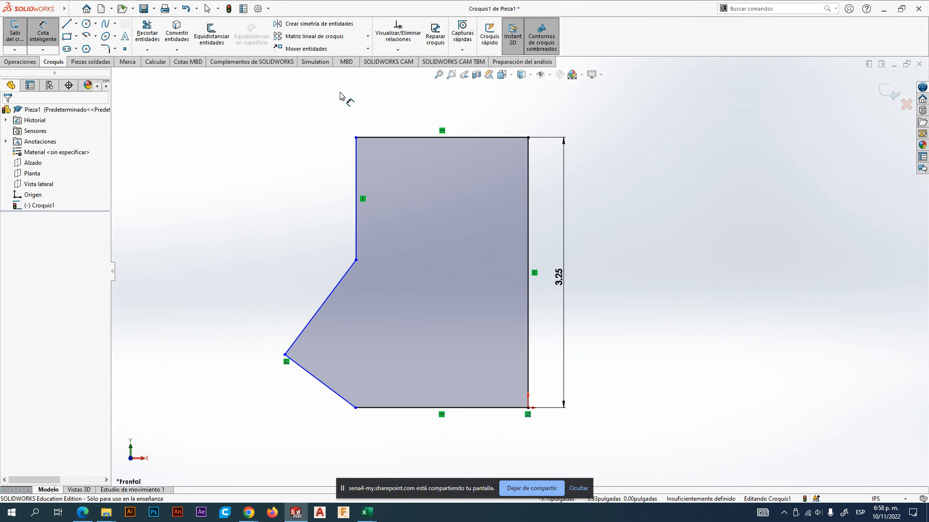
click(393, 140)
click(445, 109)
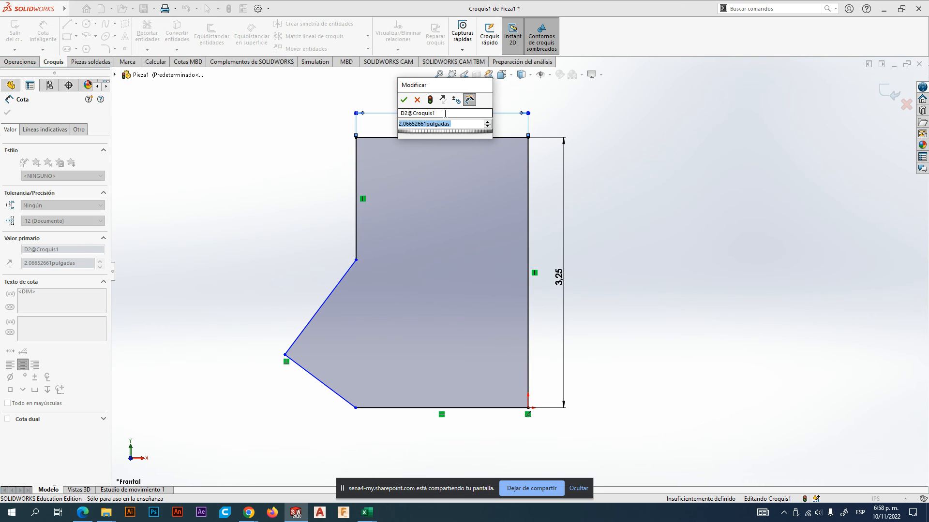
key(super+Tab)
click(453, 160)
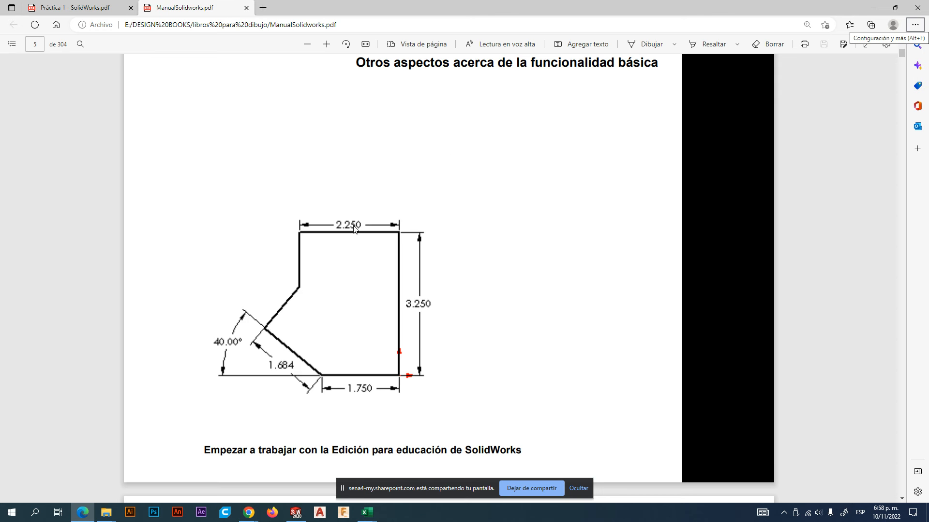
key(super+Tab)
click(426, 138)
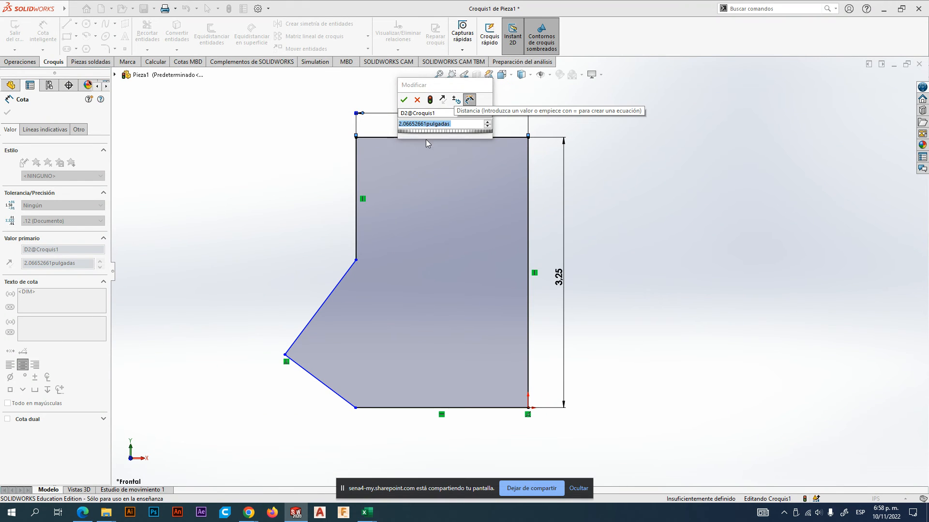
text(2.25)
key(Return)
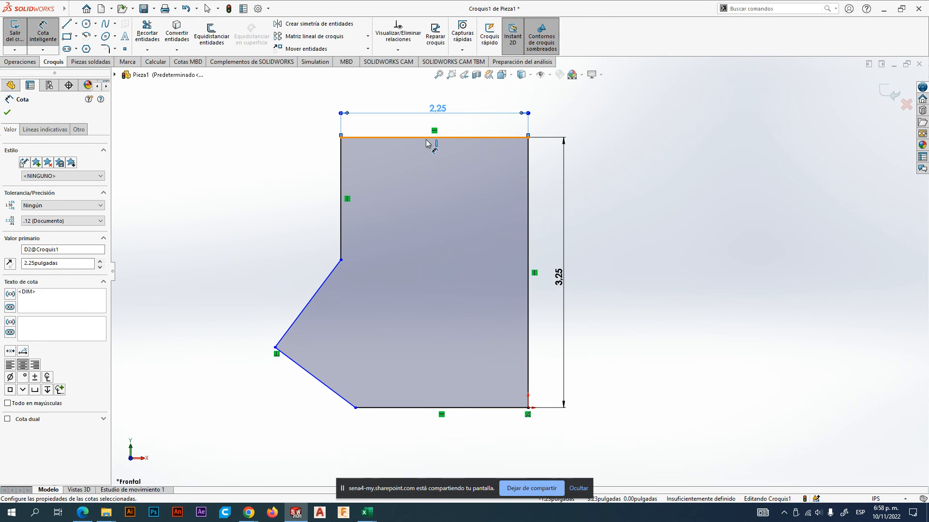
- Look up the base width in the manual PDF and dimension the profile's lower horizontal edge at 1.750 in
key(super+Tab)
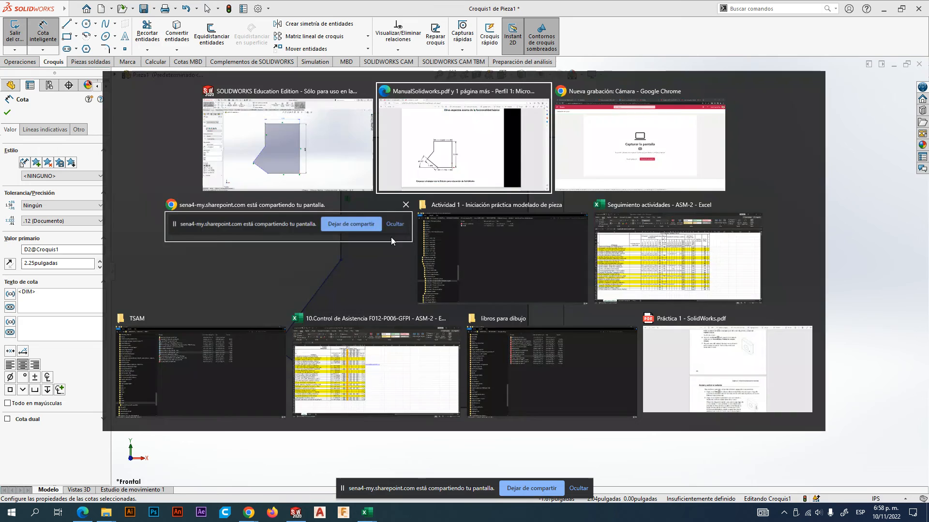
click(440, 160)
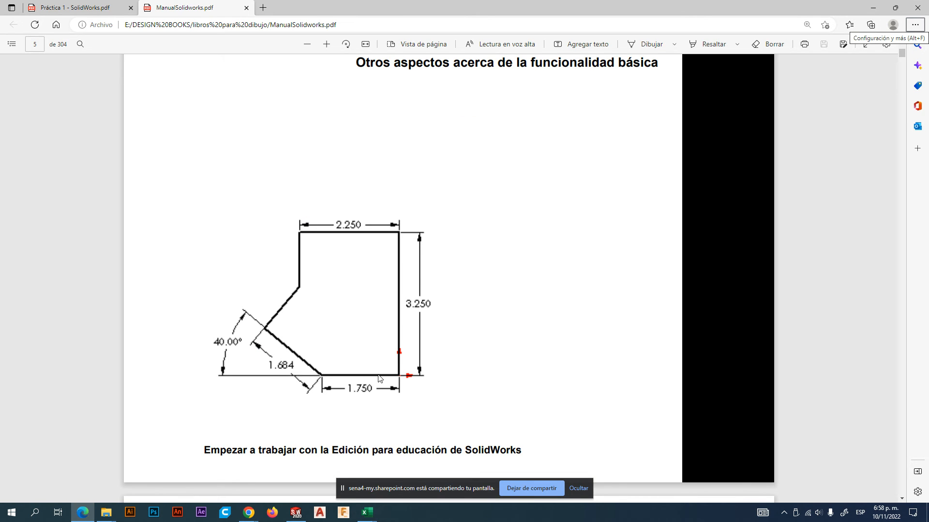
key(alt+Tab)
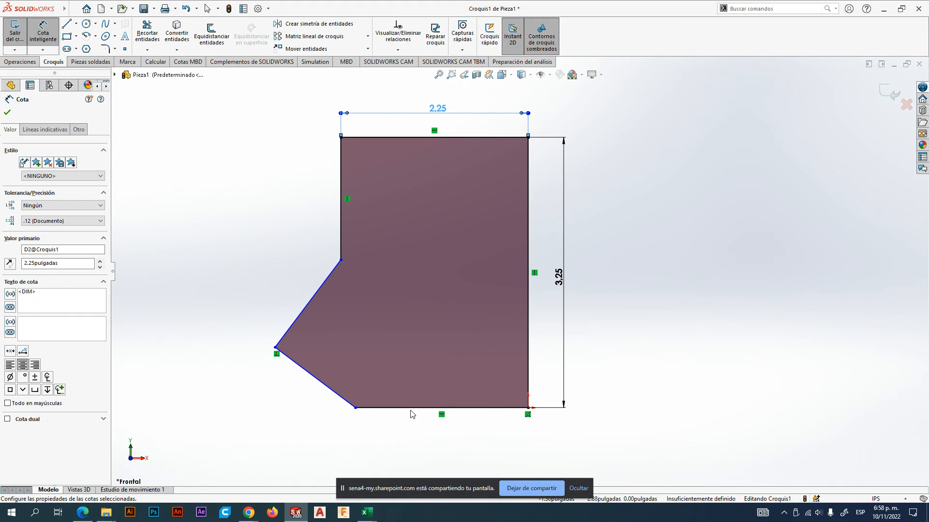
click(47, 35)
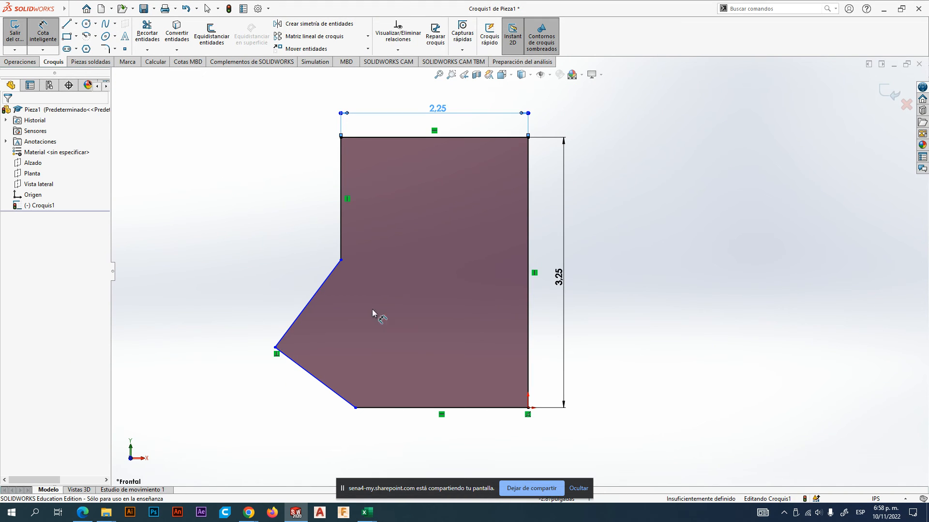
click(426, 408)
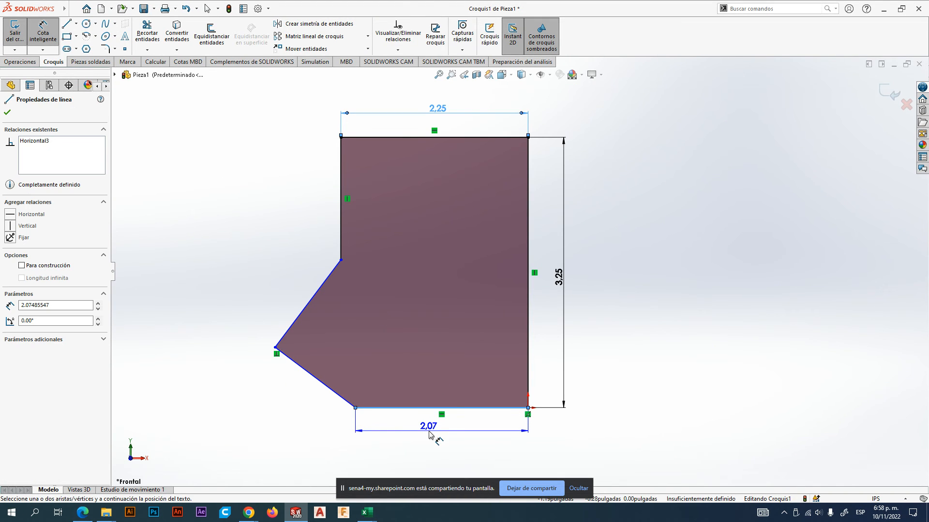
click(431, 434)
double_click(431, 432)
text(1.750)
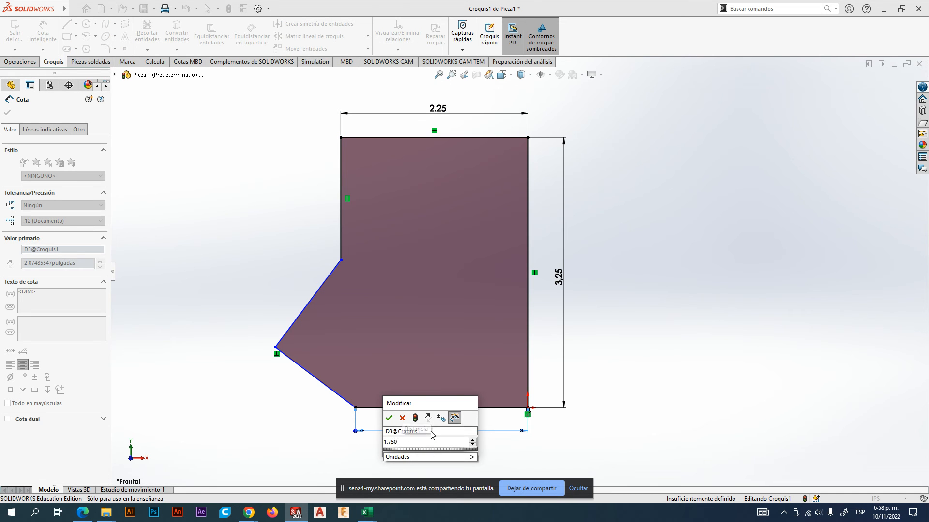
key(Return)
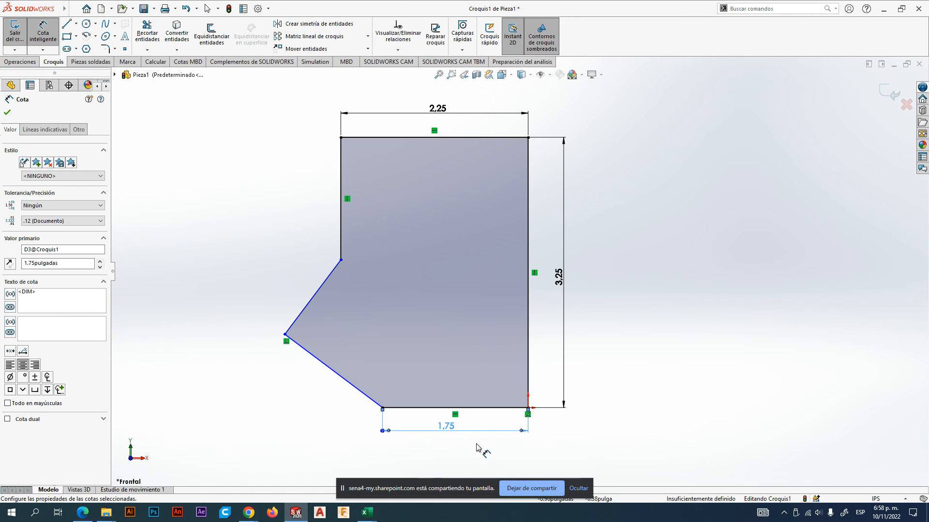
- Check the manual PDF and dimension the angle between the base line and the lower diagonal at 40°
key(alt+Tab)
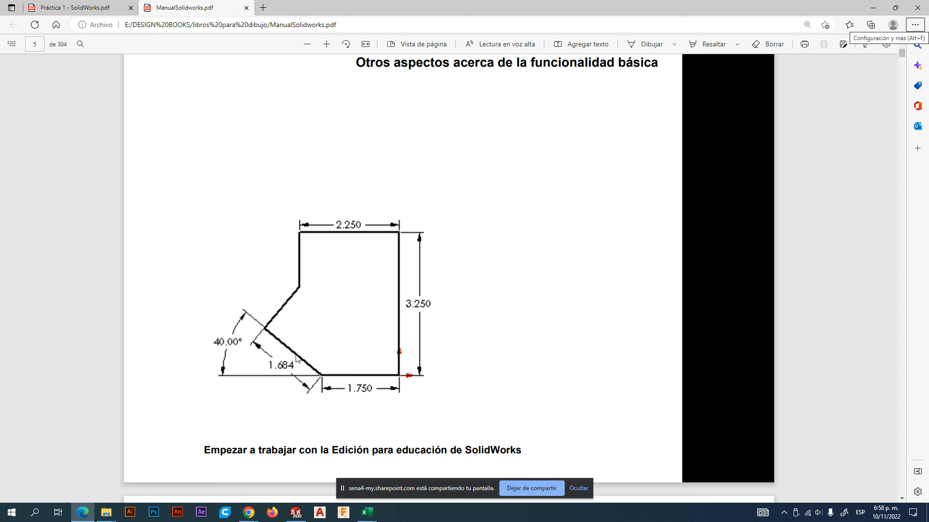
key(alt+Tab)
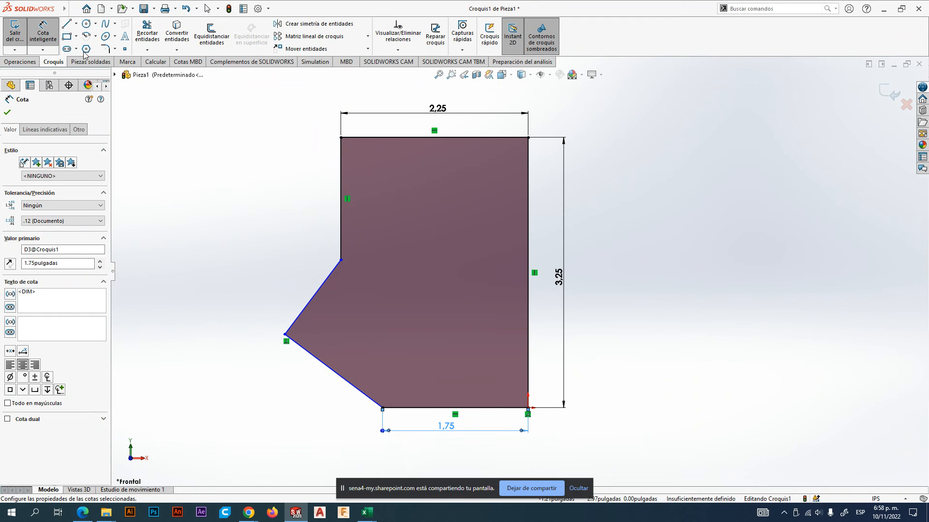
click(419, 416)
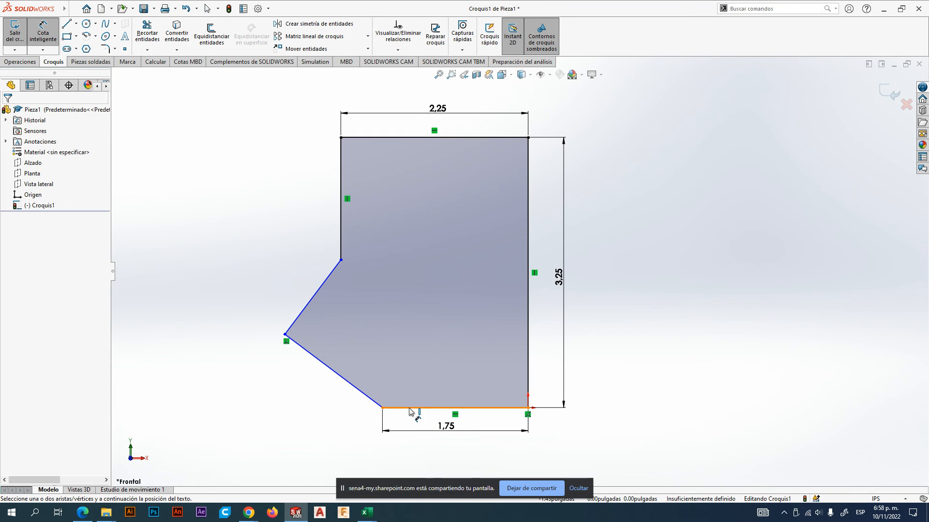
click(415, 408)
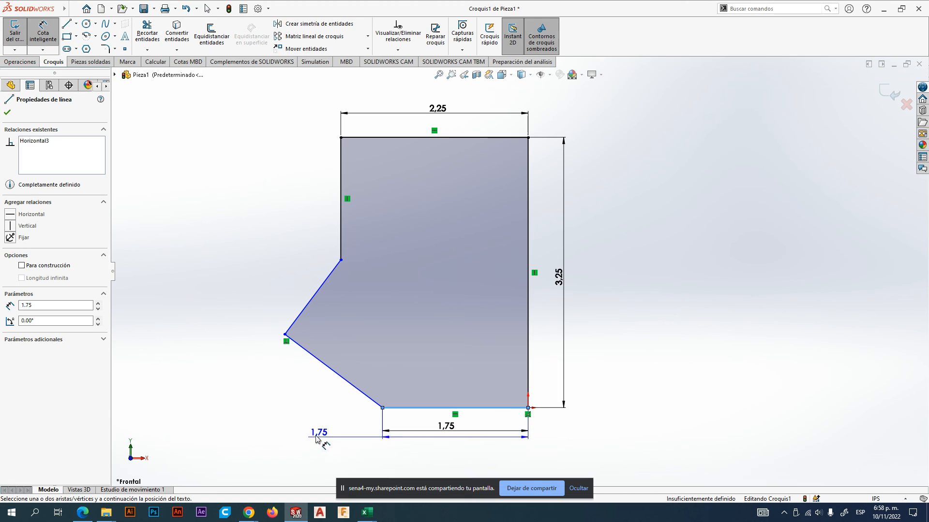
click(324, 366)
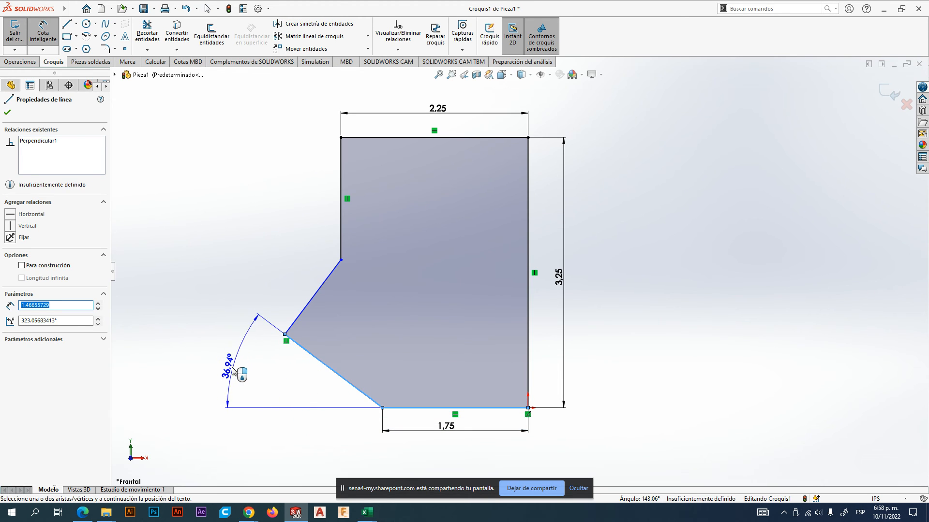
click(234, 365)
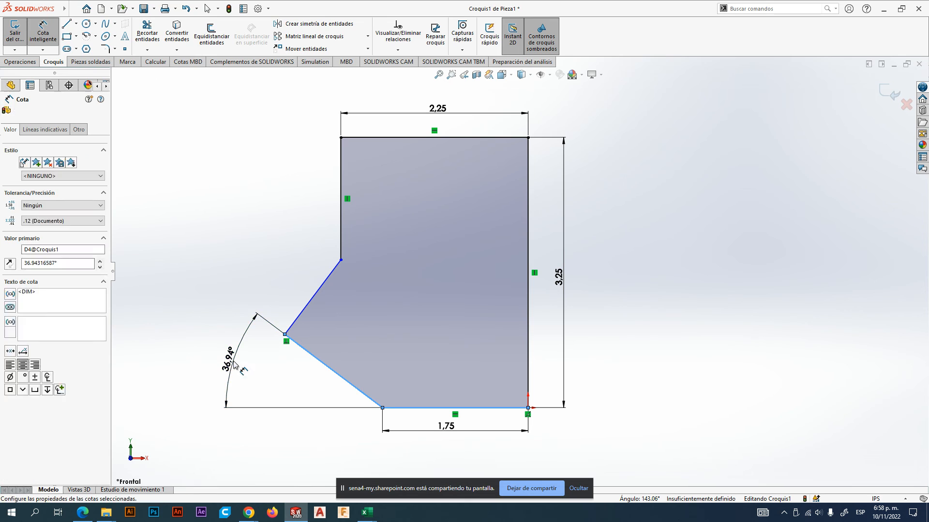
text(40)
key(Return)
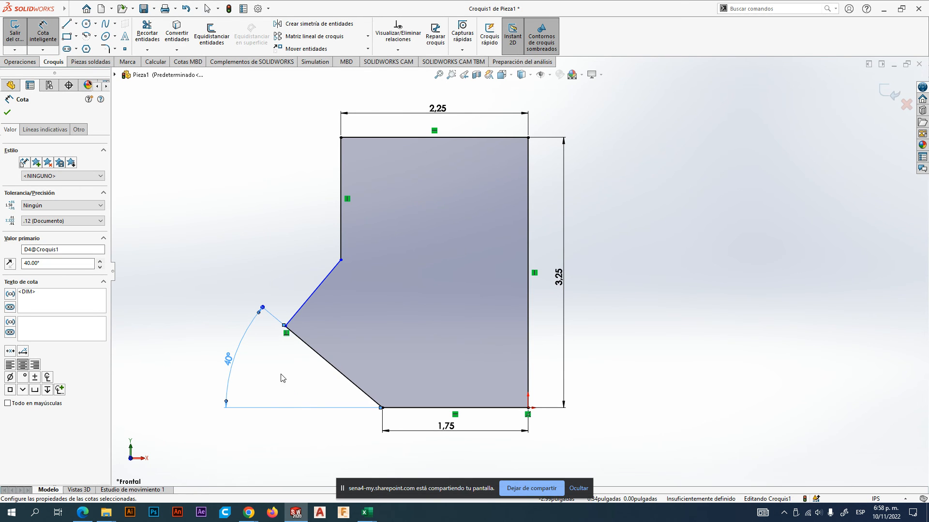
- Look up the lower diagonal's length in the manual PDF and dimension that edge at 1.684 in
key(alt+Tab)
alt+click(423, 154)
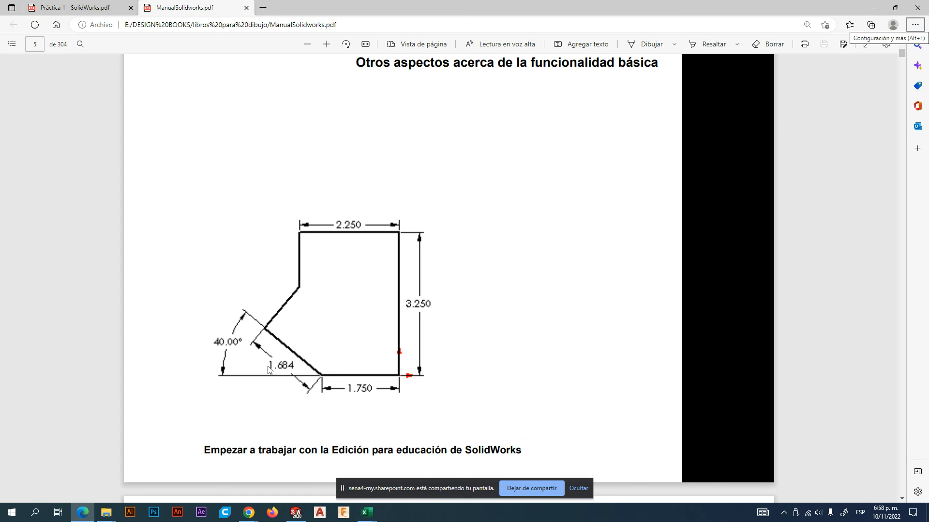
key(alt+Tab)
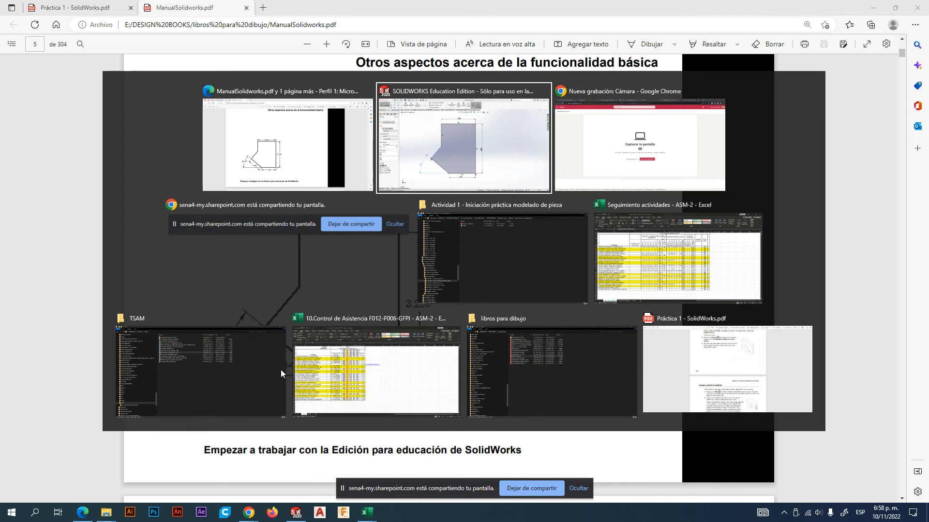
alt+click(462, 124)
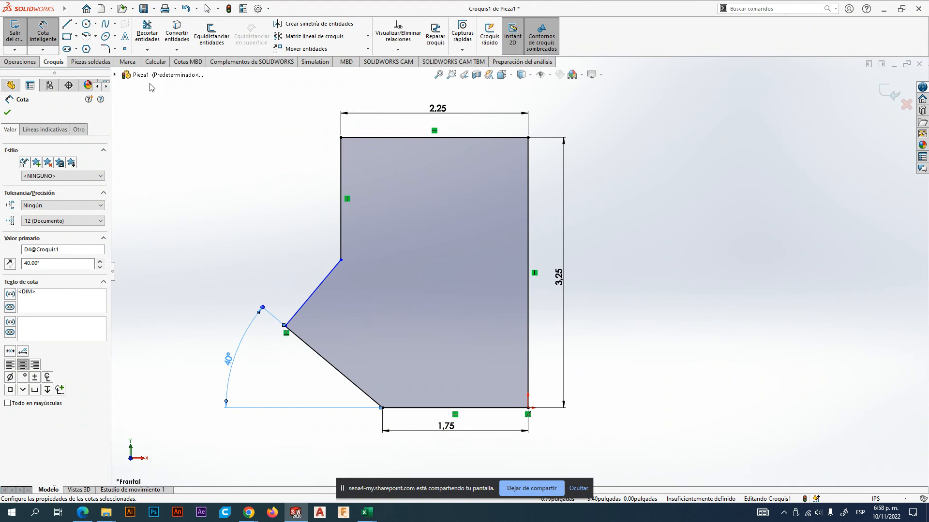
click(277, 339)
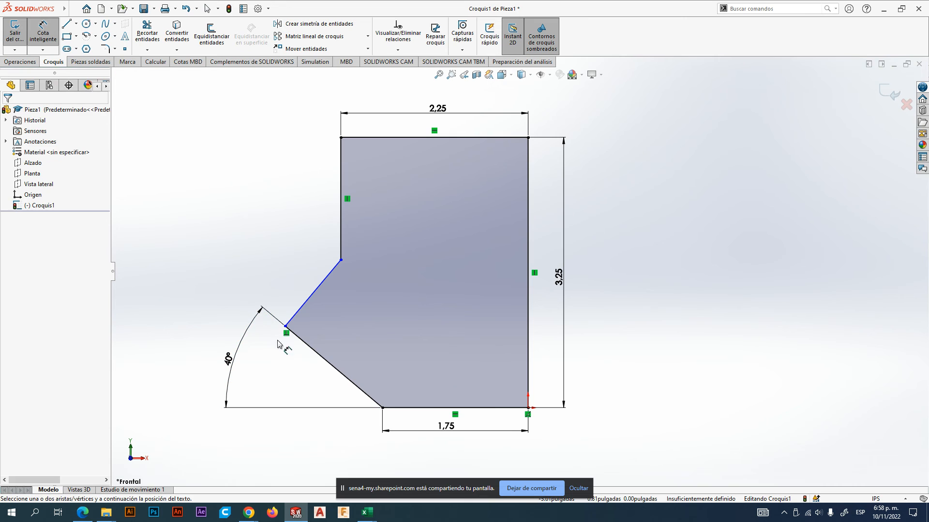
click(320, 361)
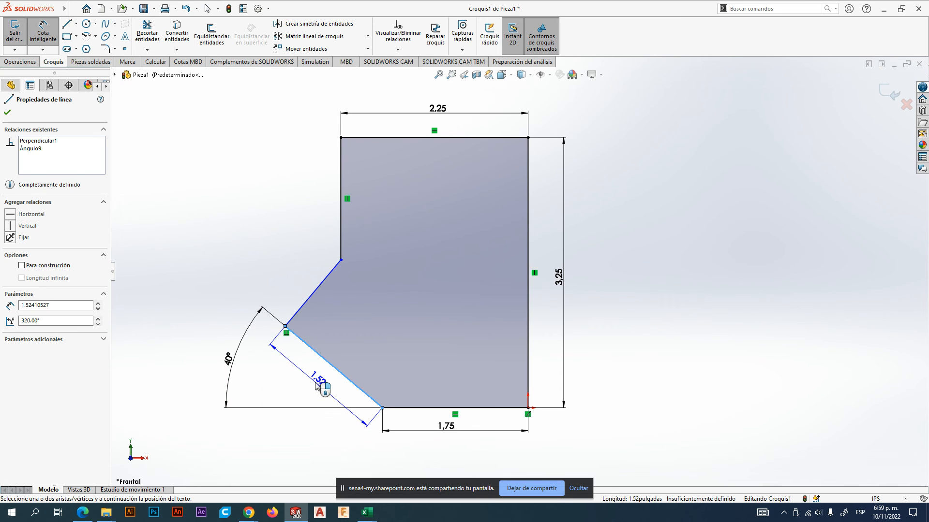
click(316, 384)
key(alt+Tab)
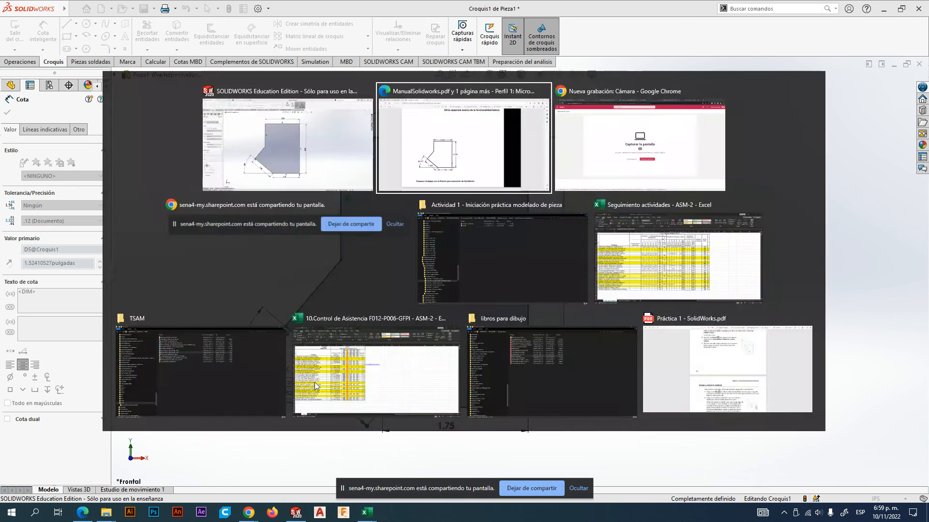
key(alt+Tab)
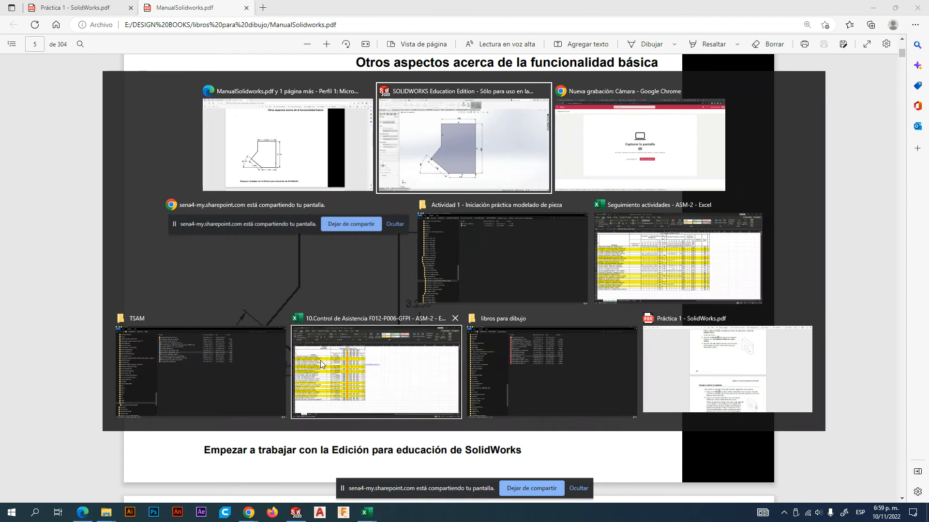
click(428, 150)
text(1.684)
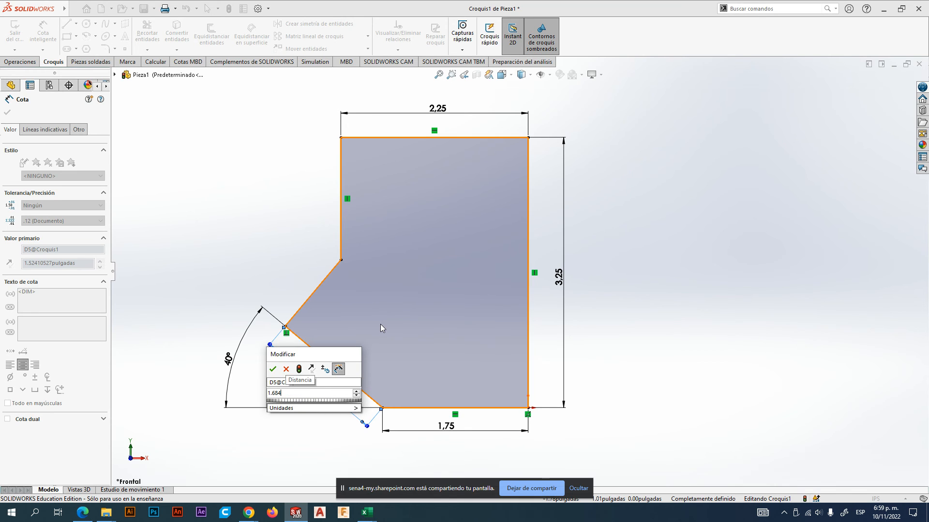
key(Return)
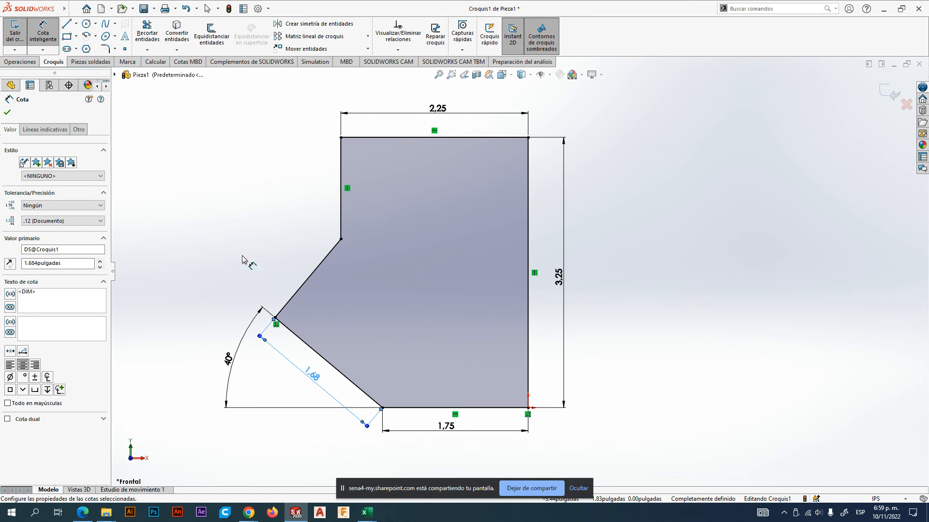
click(6, 113)
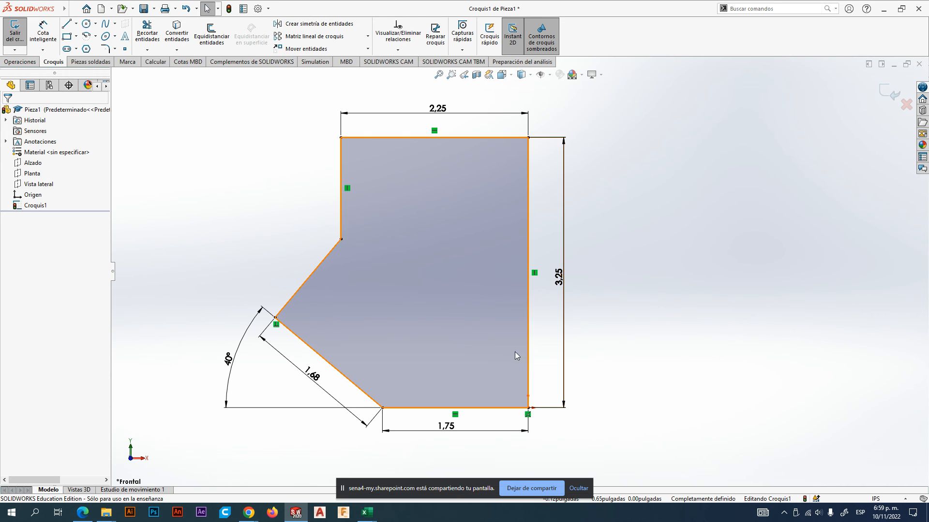
- Examine whether the end points of the profile's short vertical edge are fully defined
click(340, 138)
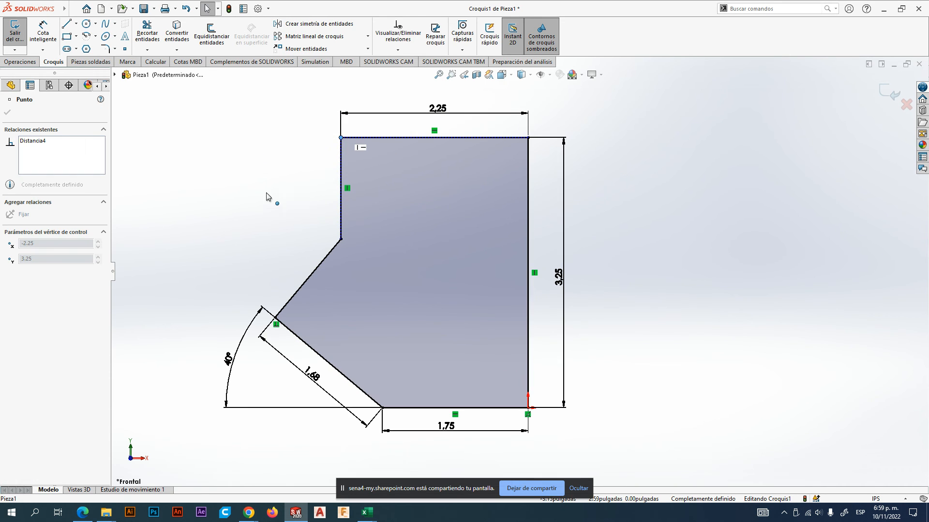
click(341, 239)
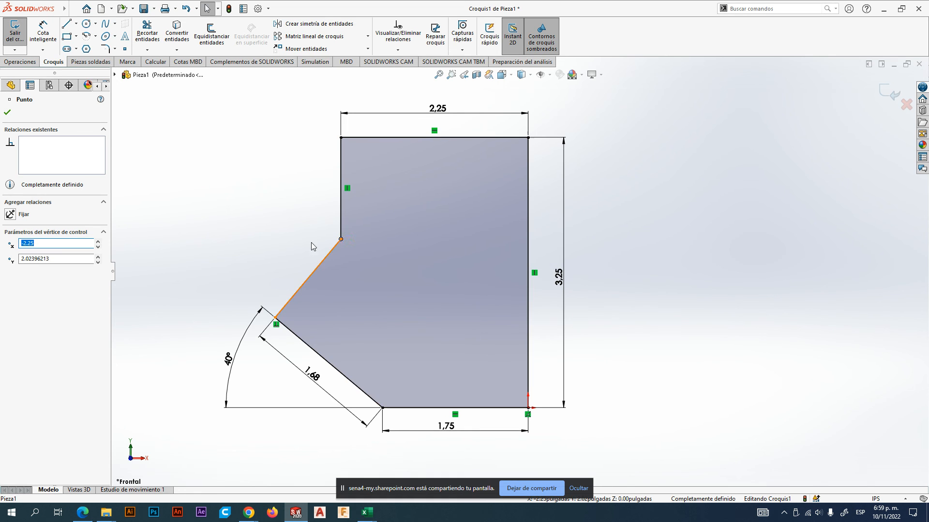
click(8, 112)
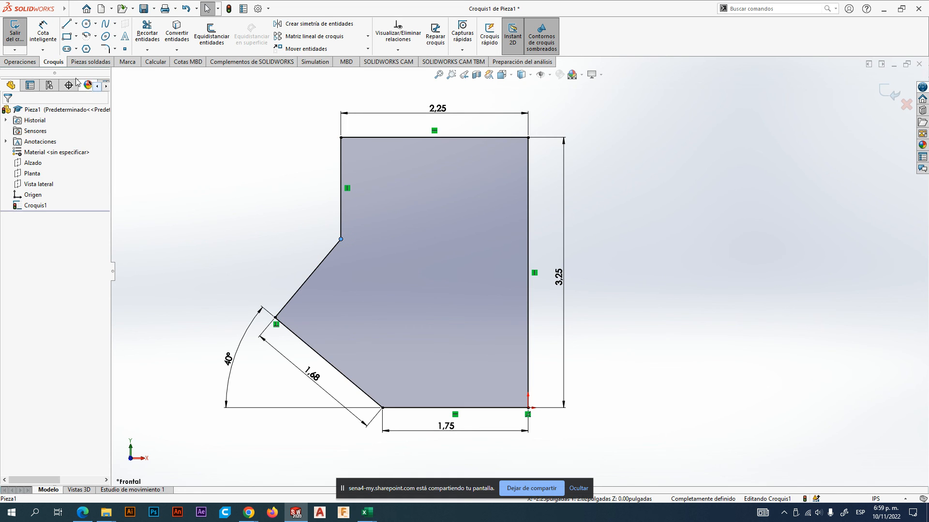
click(43, 33)
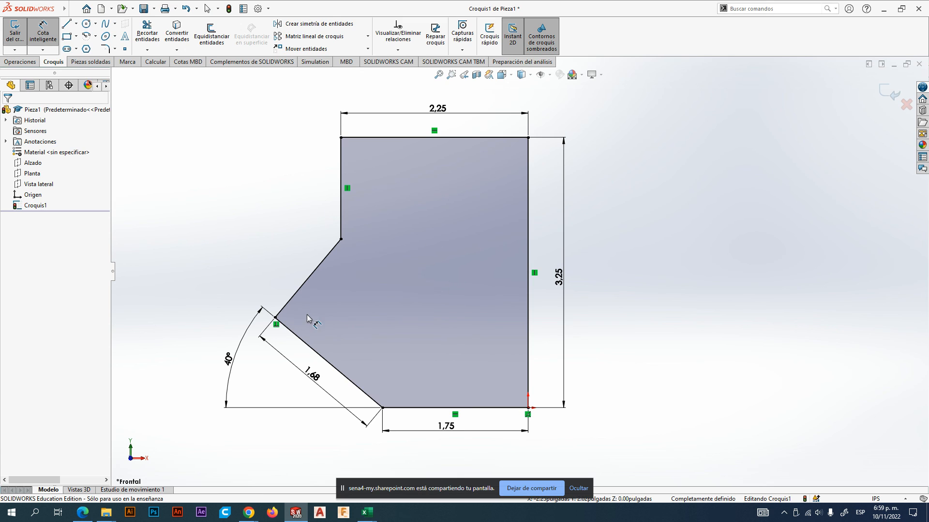
key(l)
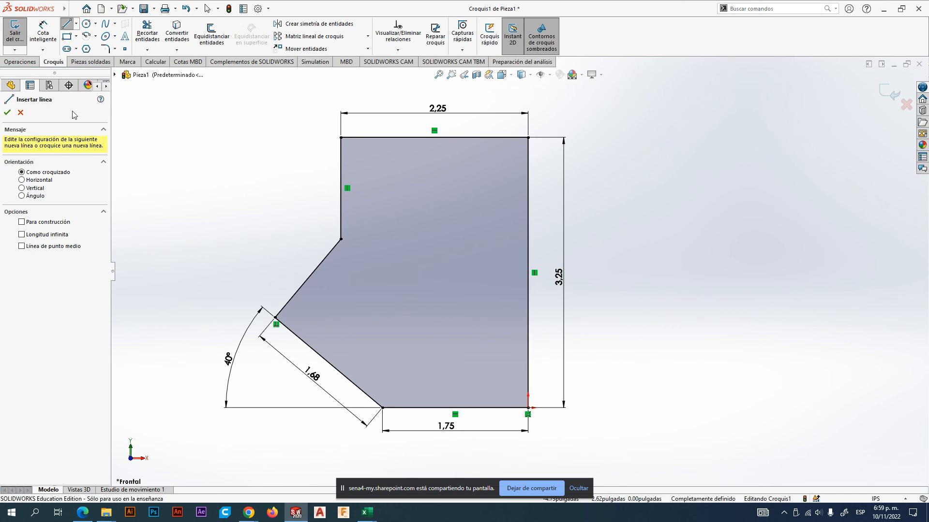
click(20, 114)
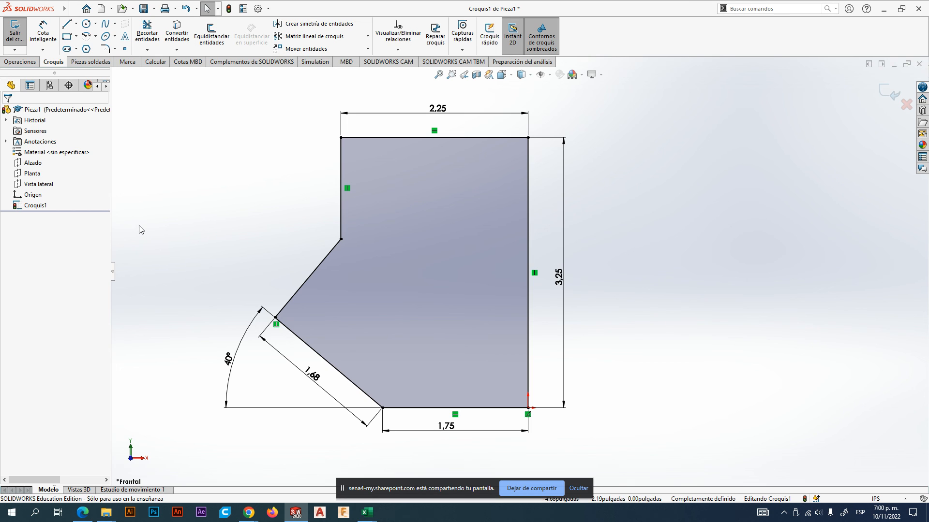
- Exit the profile sketch and select Croquis1 briefly to review its dimensions
click(881, 95)
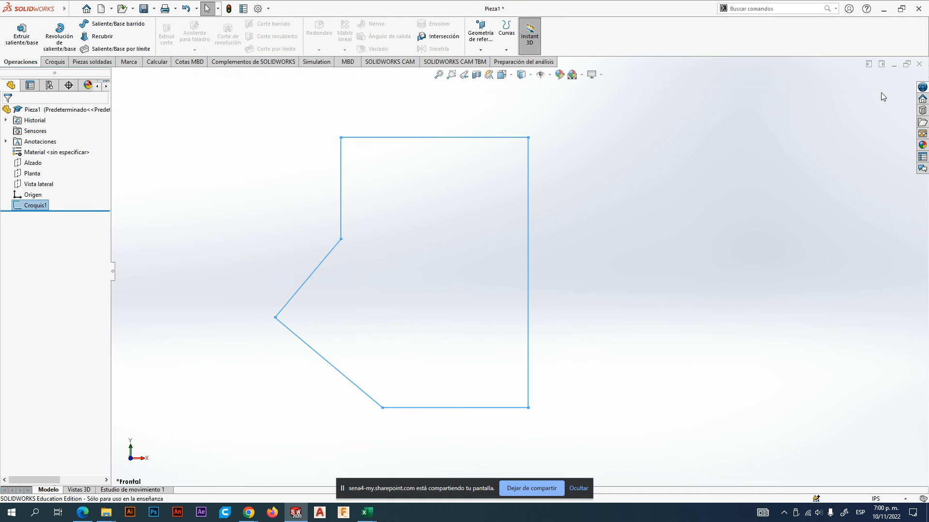
click(203, 189)
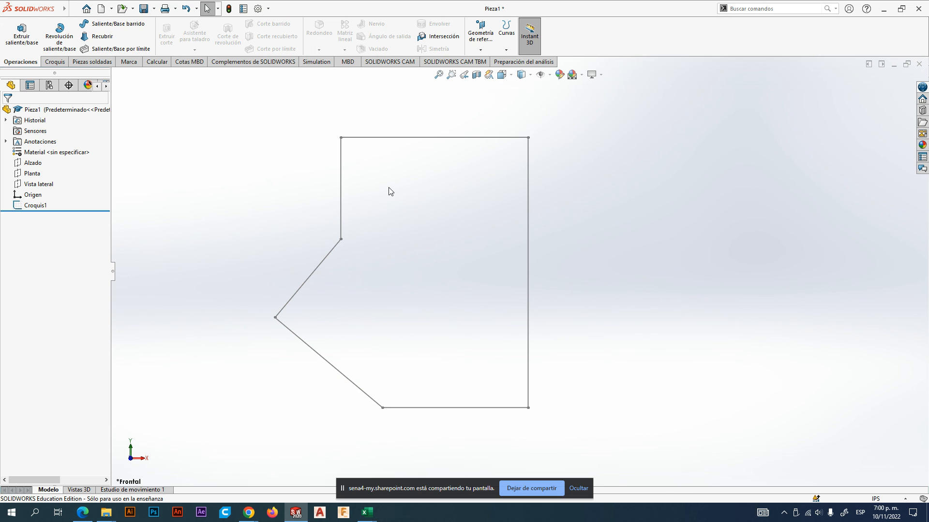
click(34, 206)
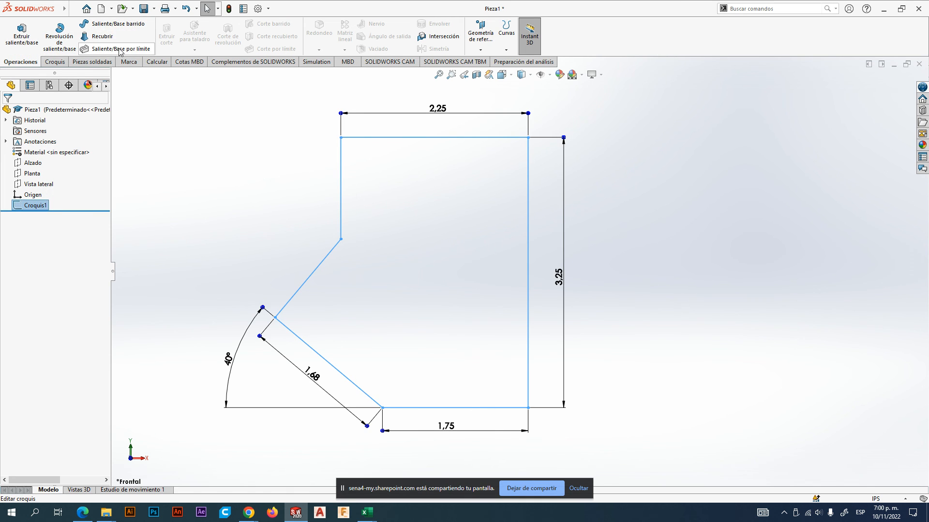
click(144, 148)
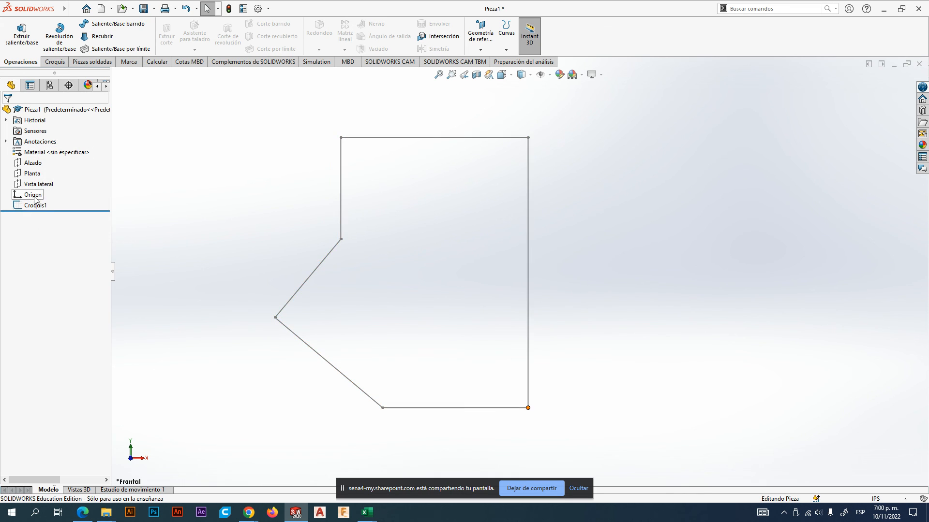
- Select the Alzado plane to review its sketch options, and switch to the manual PDF to consult the profile drawing
click(33, 164)
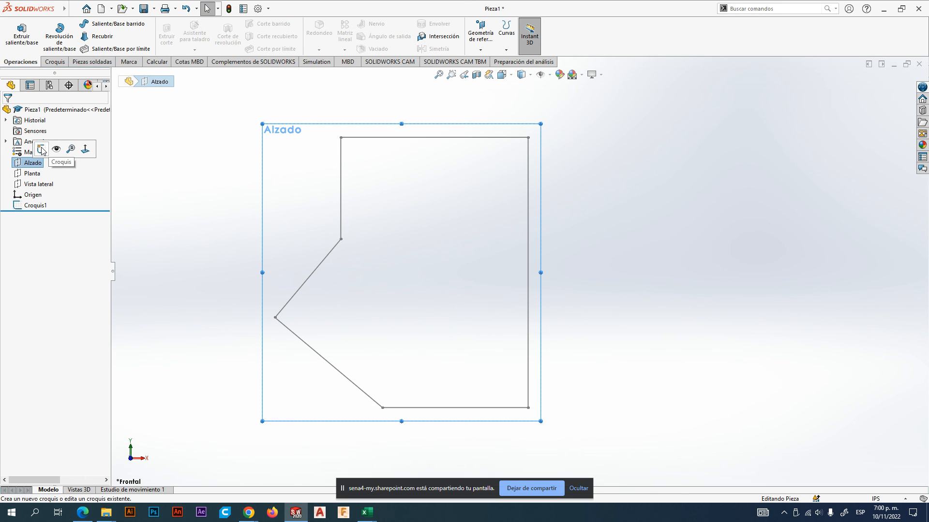
key(alt+Tab)
click(439, 155)
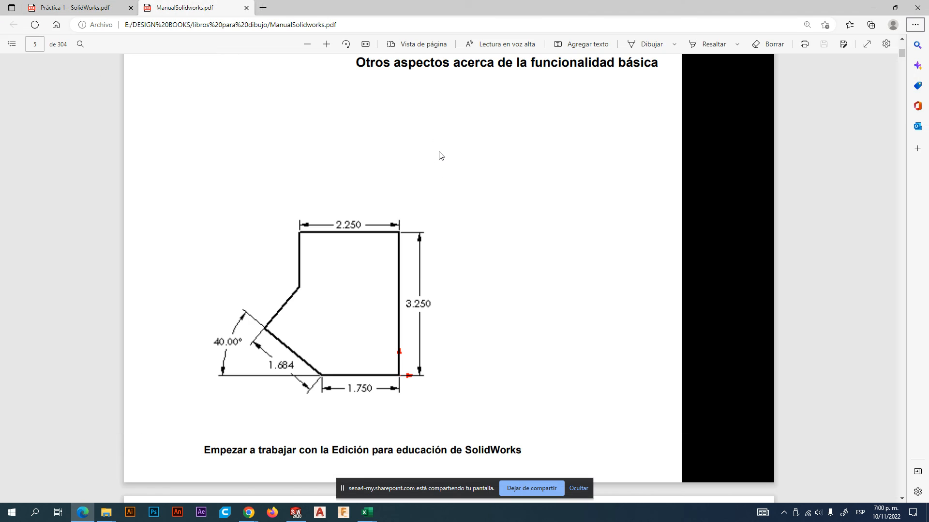